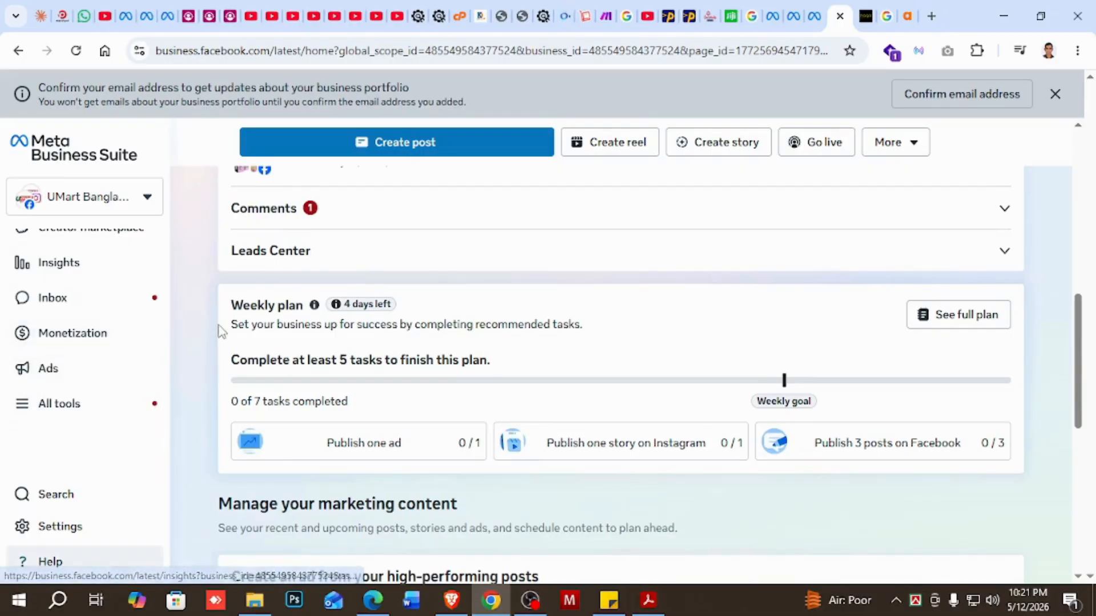
# Open the settings of the UMart Bangladesh business portfolio
pyautogui.scroll(1, 264, 330)
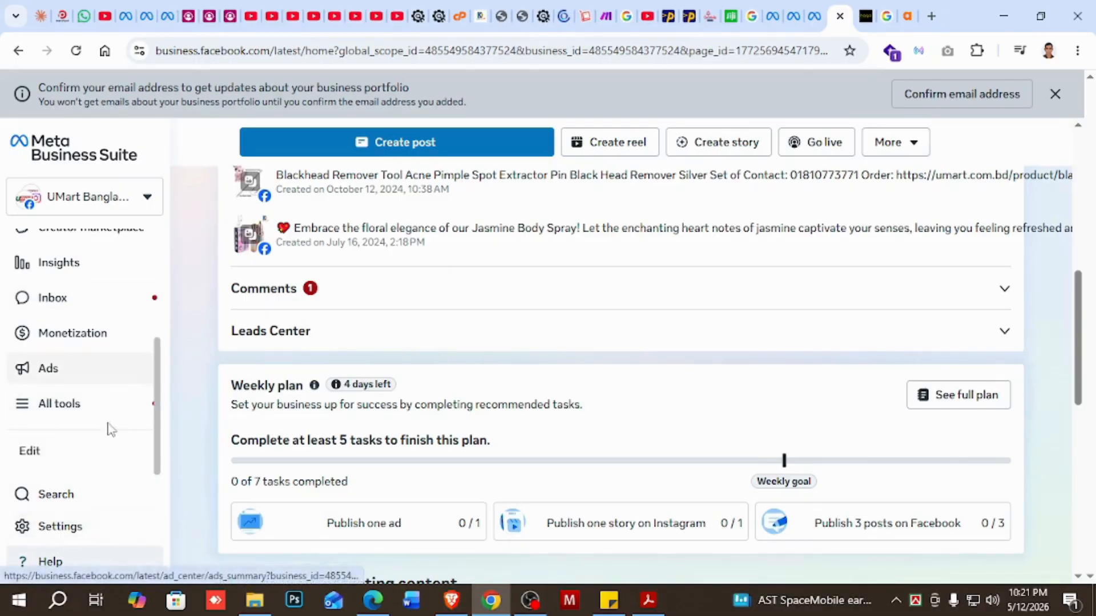
pyautogui.scroll(3, 100, 400)
pyautogui.scroll(-3, 105, 411)
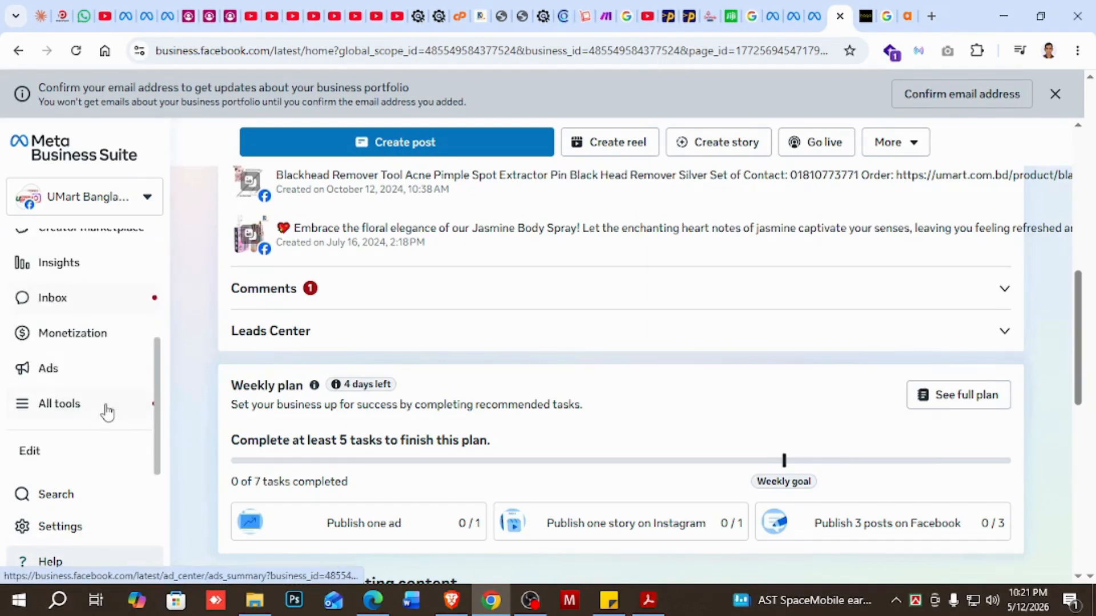
pyautogui.click(77, 534)
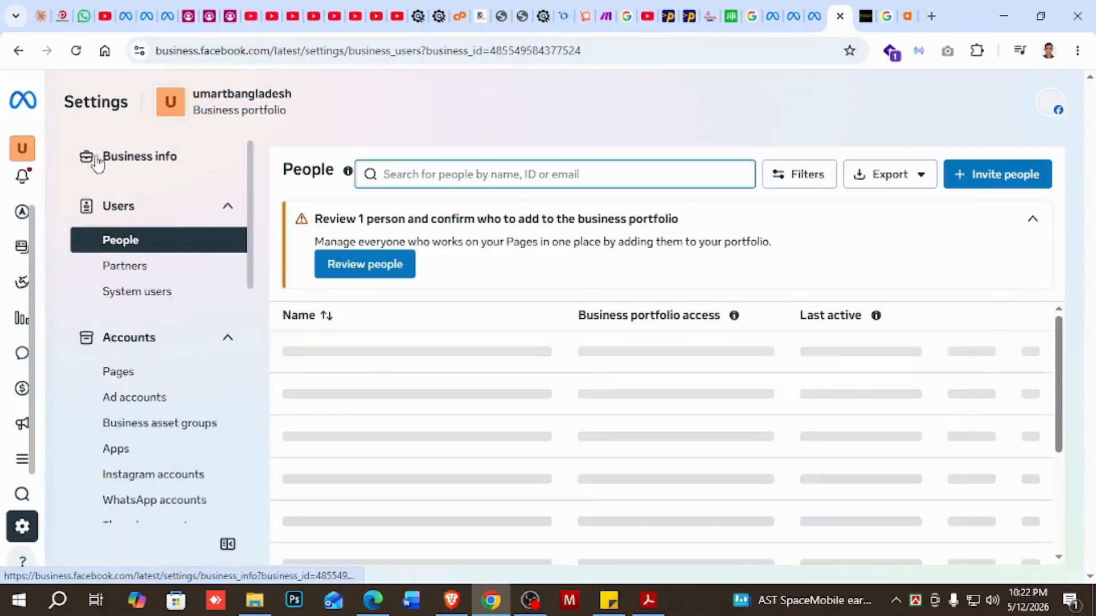
# Expand the Brand safety and suitability section of the settings and open its Domains page
pyautogui.scroll(-3, 151, 215)
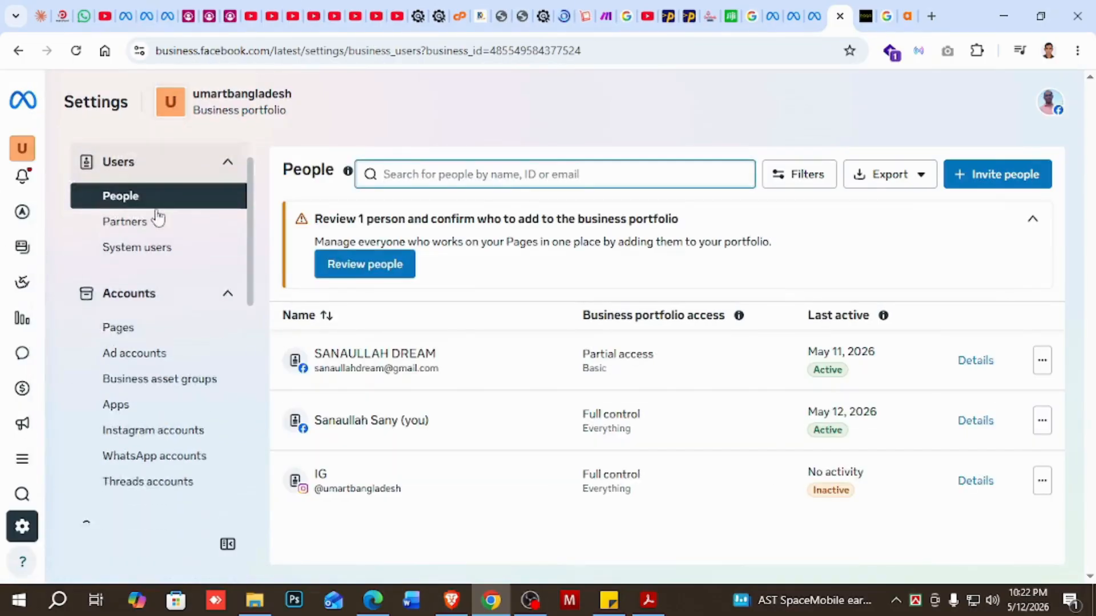
pyautogui.scroll(-4, 200, 209)
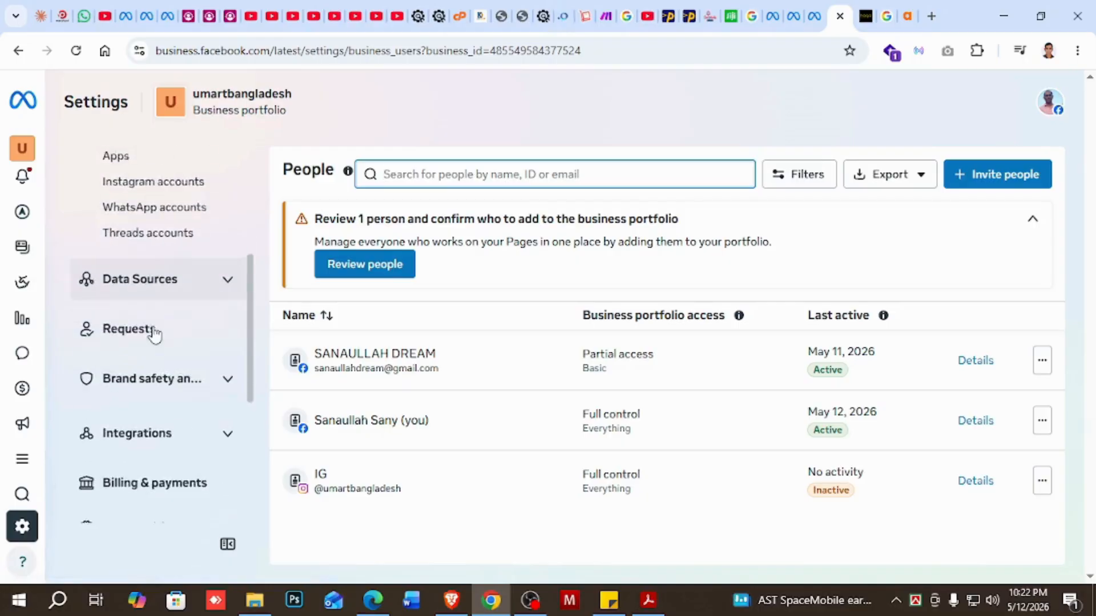
pyautogui.scroll(-2, 152, 325)
pyautogui.scroll(2, 147, 297)
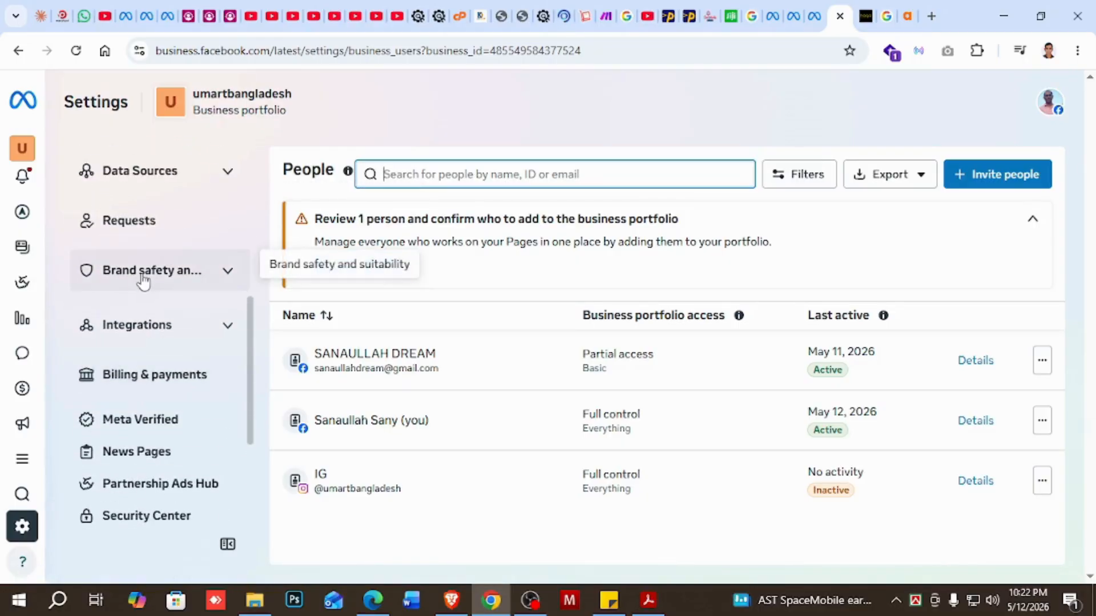
pyautogui.click(143, 280)
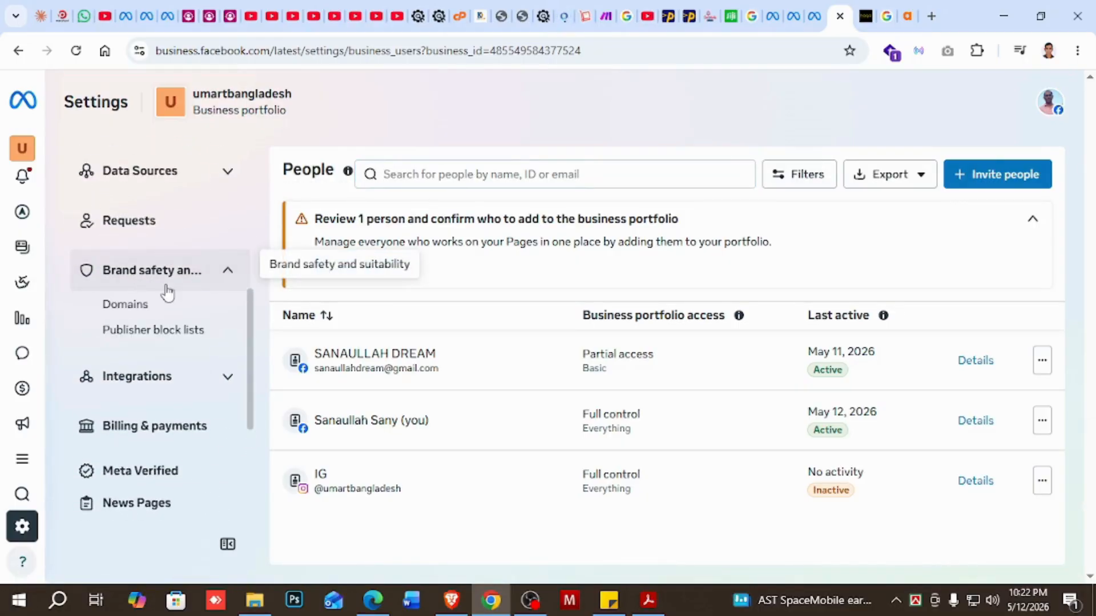
pyautogui.click(187, 275)
pyautogui.click(186, 274)
pyautogui.click(138, 311)
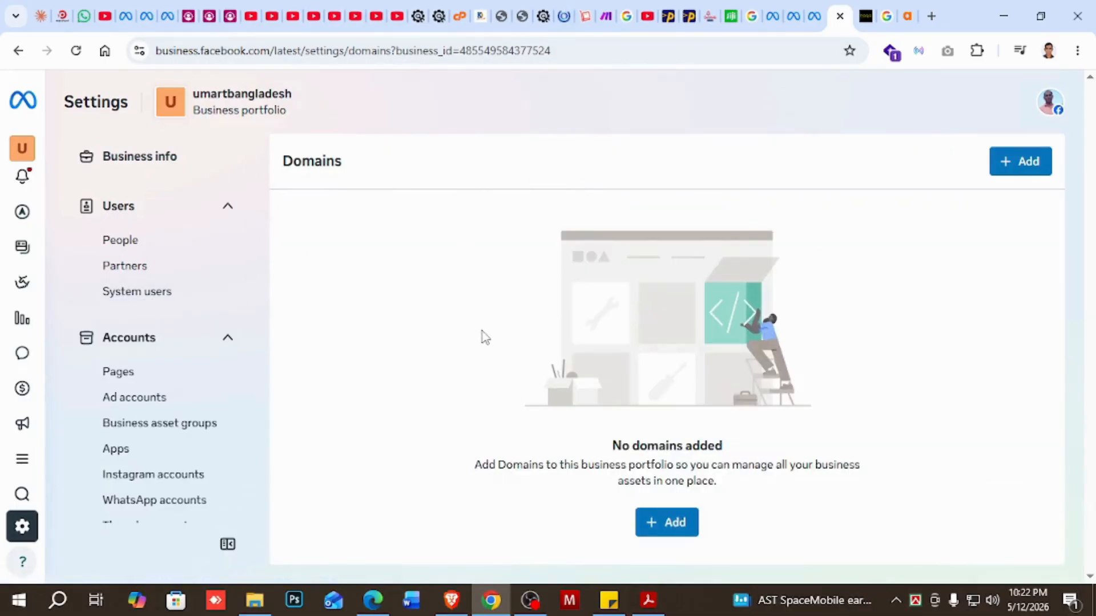
# Start creating a domain for the business, and copy the site address of umart.com.bd from a new browser tab
pyautogui.click(671, 524)
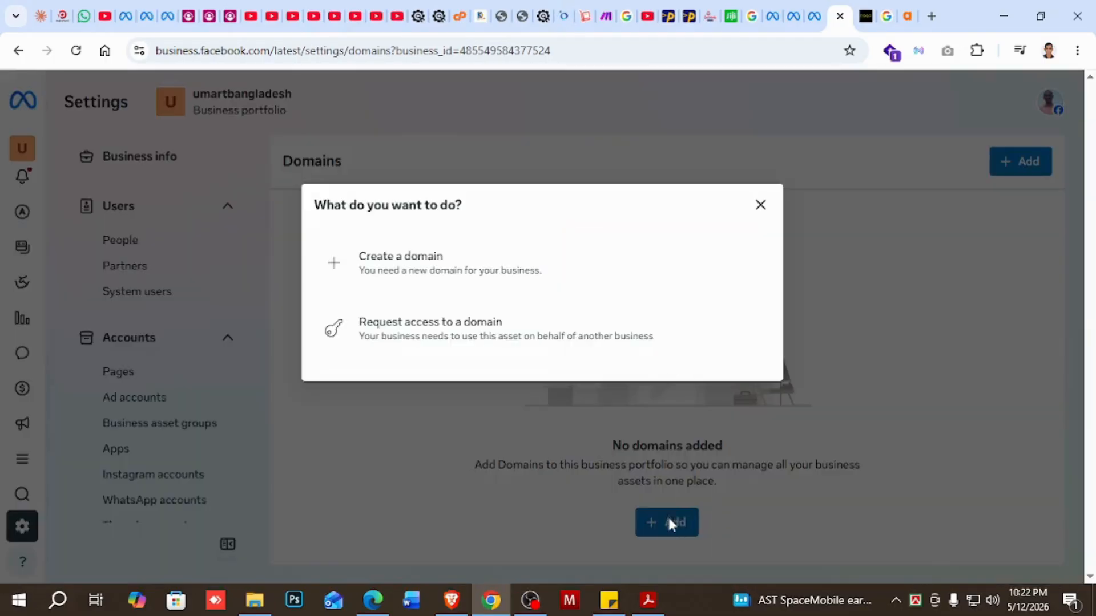
pyautogui.click(449, 266)
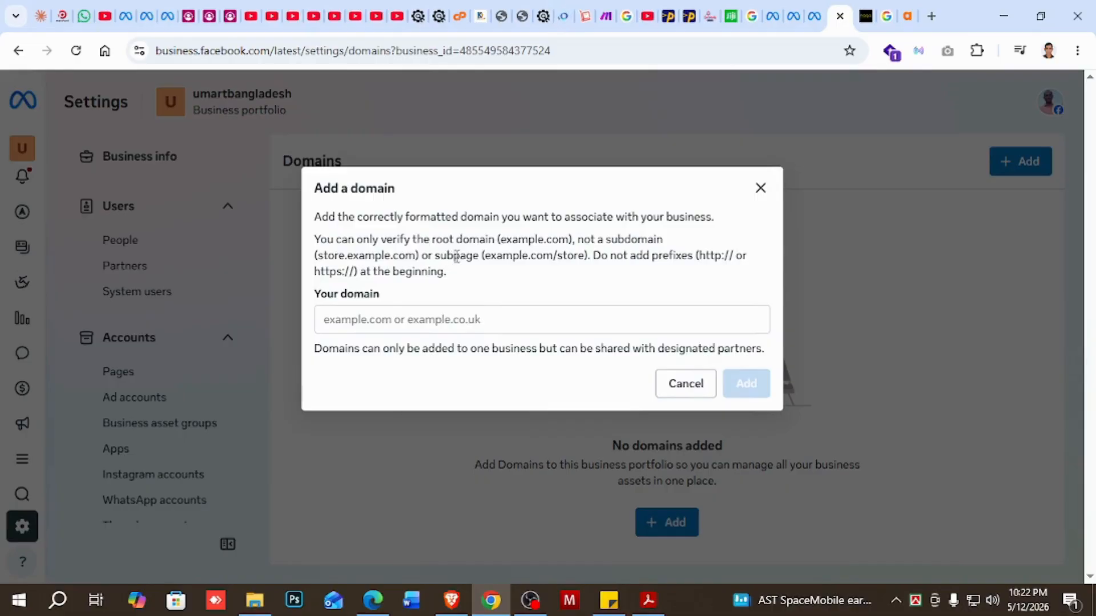
pyautogui.click(931, 16)
pyautogui.write('um')
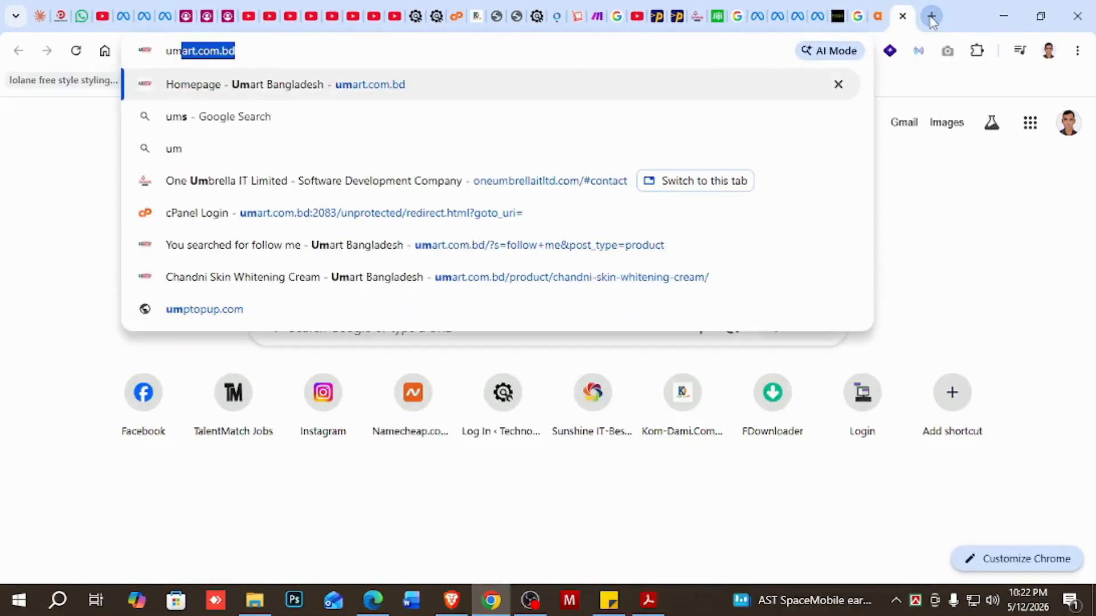
pyautogui.press('Return')
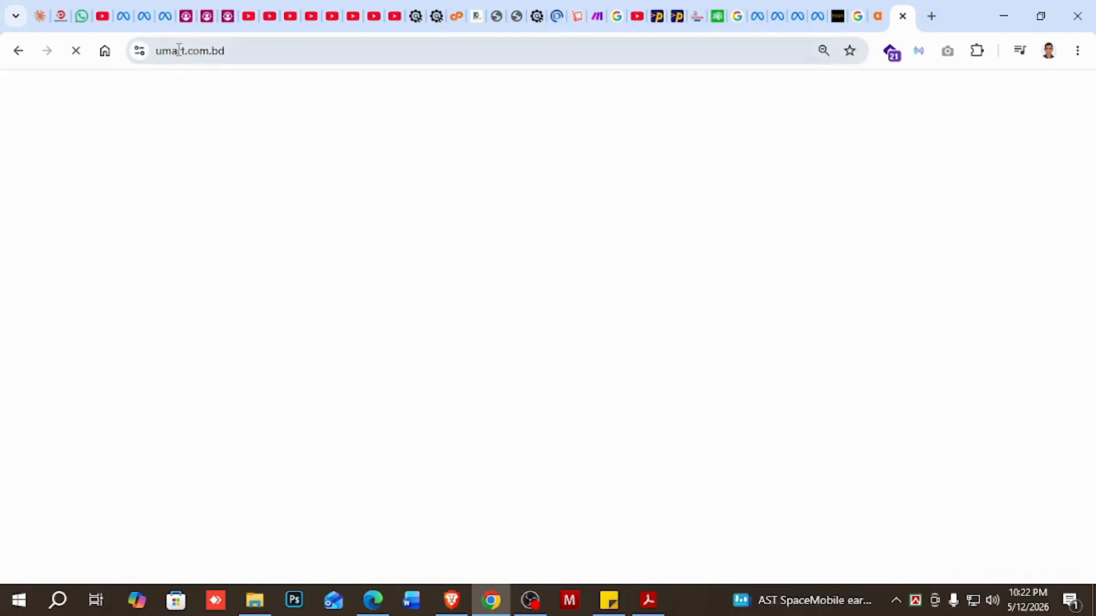
pyautogui.click(204, 52)
pyautogui.hotkey('ctrl', 'c')
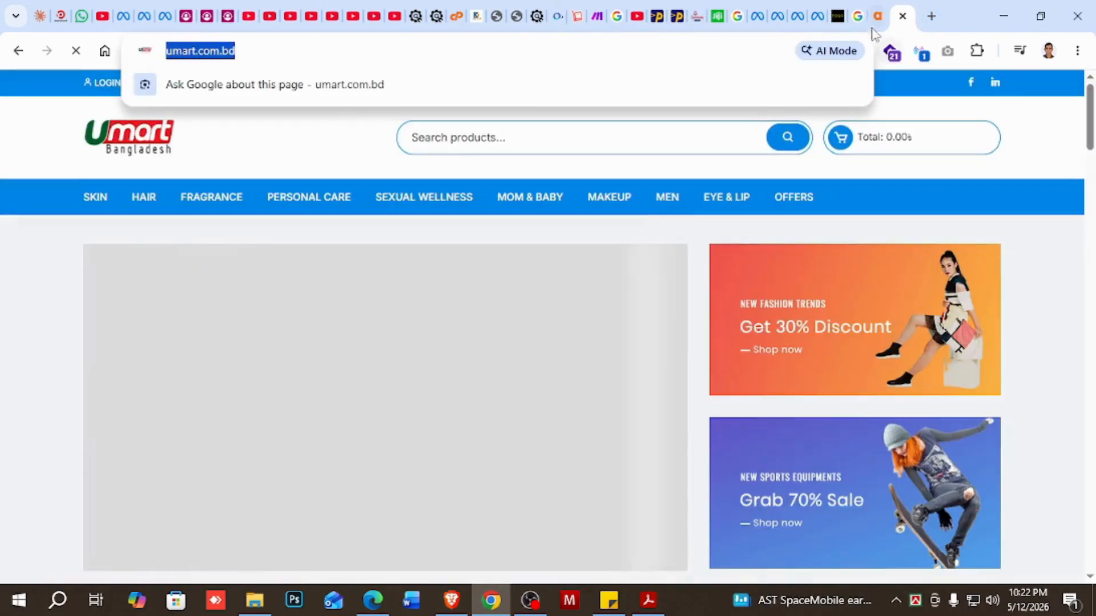
# Return to the business settings and paste the copied site address as the domain
pyautogui.click(821, 14)
pyautogui.click(412, 320)
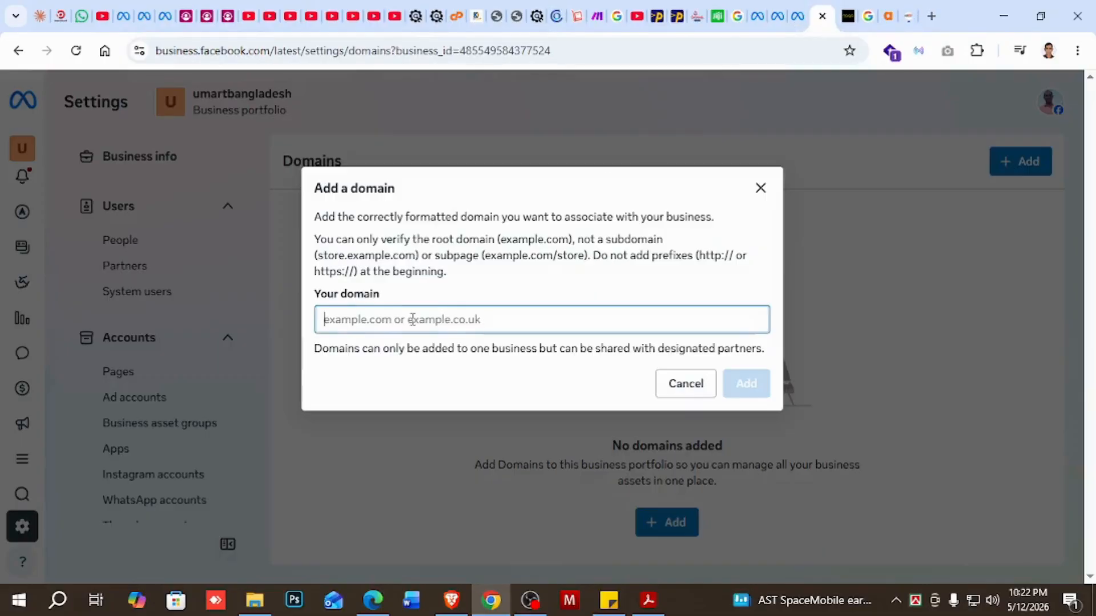
pyautogui.hotkey('ctrl', 'v')
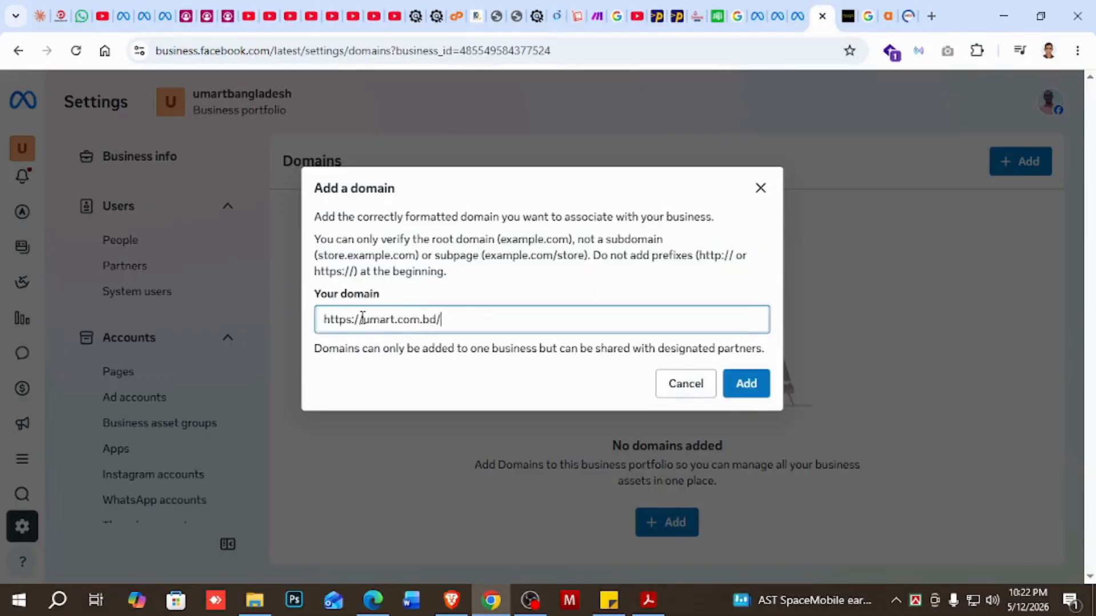
pyautogui.moveTo(364, 319); pyautogui.dragTo(291, 313)
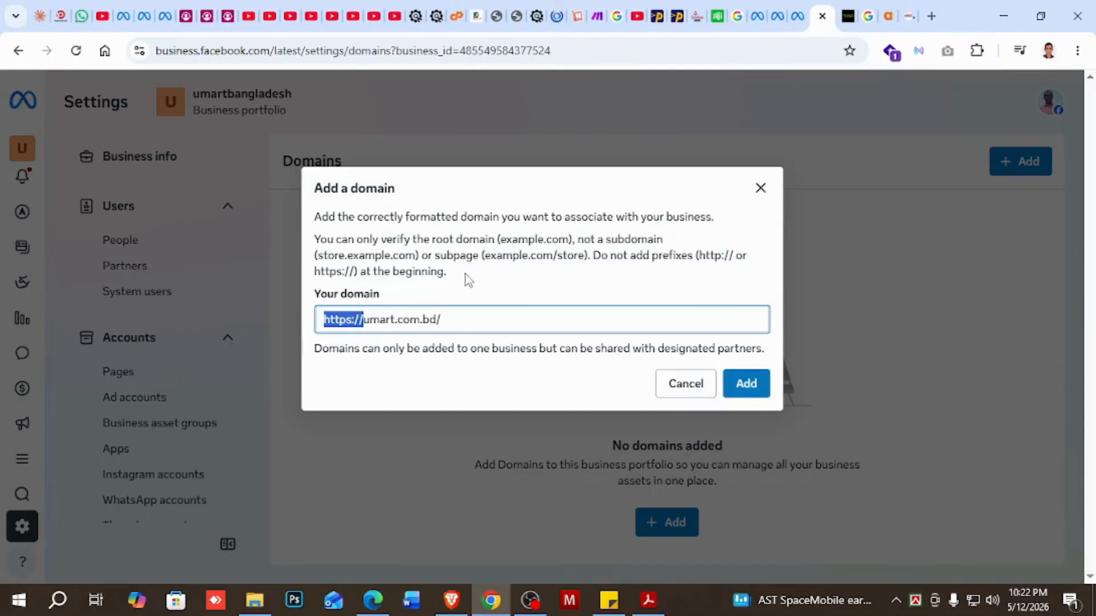
pyautogui.moveTo(501, 239); pyautogui.dragTo(517, 239)
pyautogui.moveTo(323, 255); pyautogui.dragTo(585, 261)
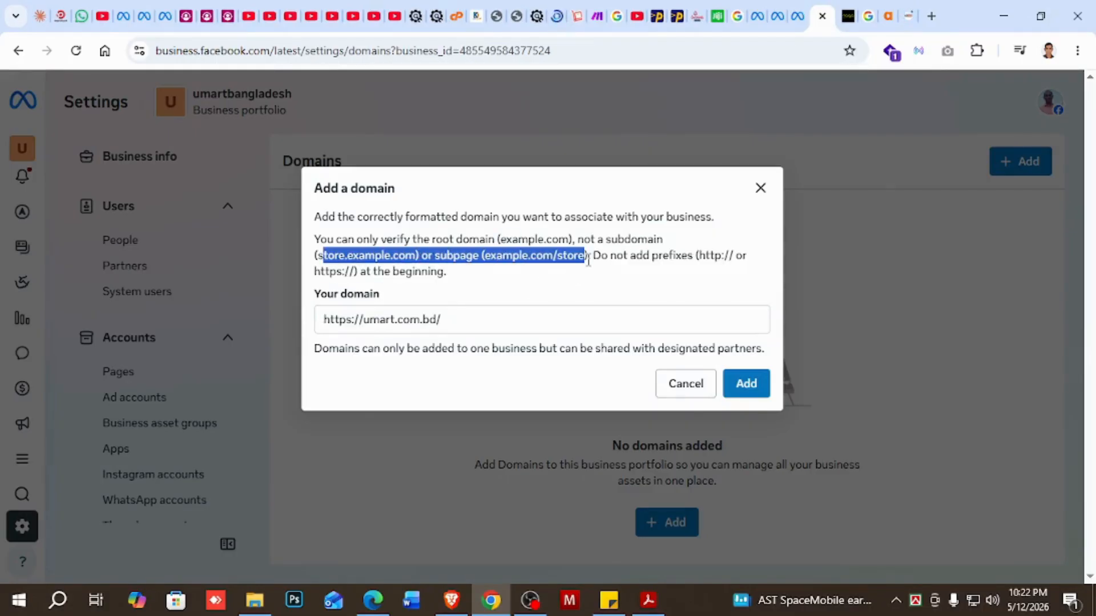
pyautogui.click(587, 262)
pyautogui.moveTo(498, 240); pyautogui.dragTo(603, 239)
pyautogui.moveTo(405, 239); pyautogui.dragTo(519, 237)
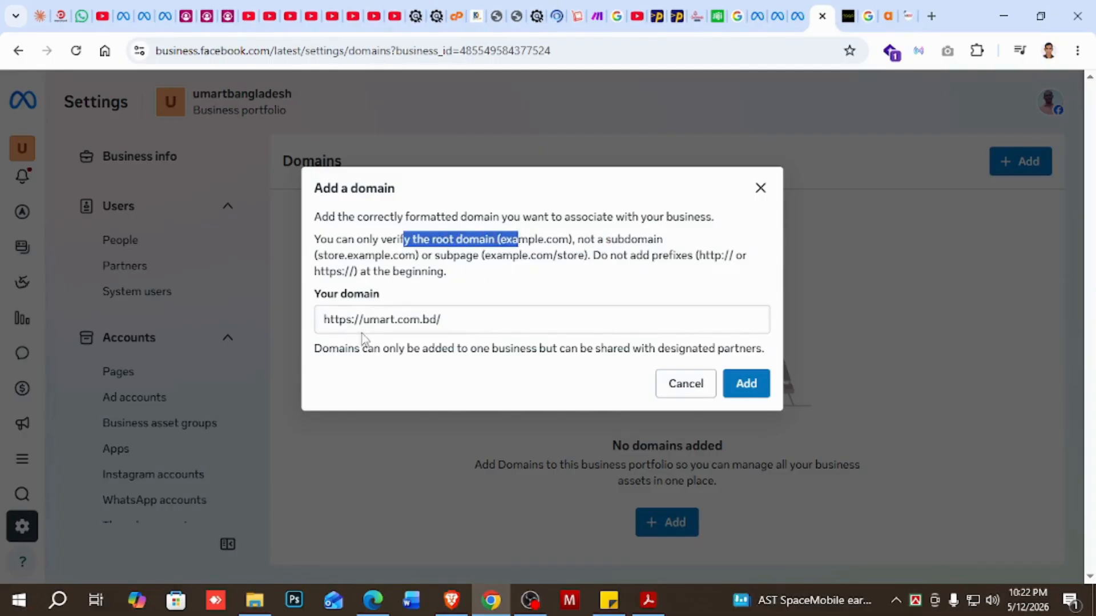
pyautogui.moveTo(365, 325); pyautogui.dragTo(323, 323)
pyautogui.press('BackSpace')
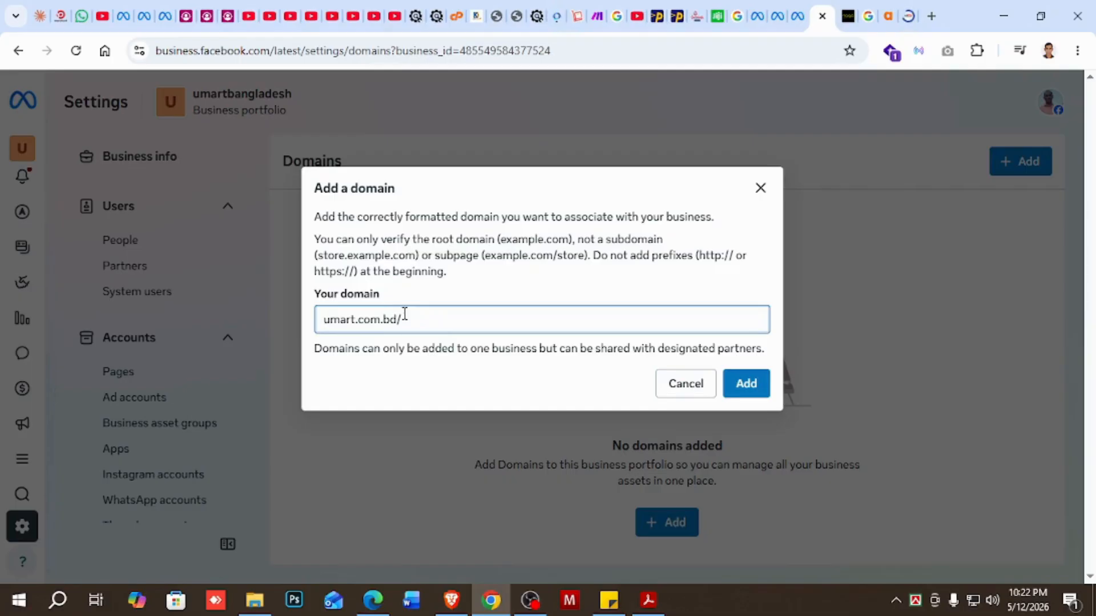
pyautogui.moveTo(396, 317); pyautogui.dragTo(412, 319)
pyautogui.click(752, 388)
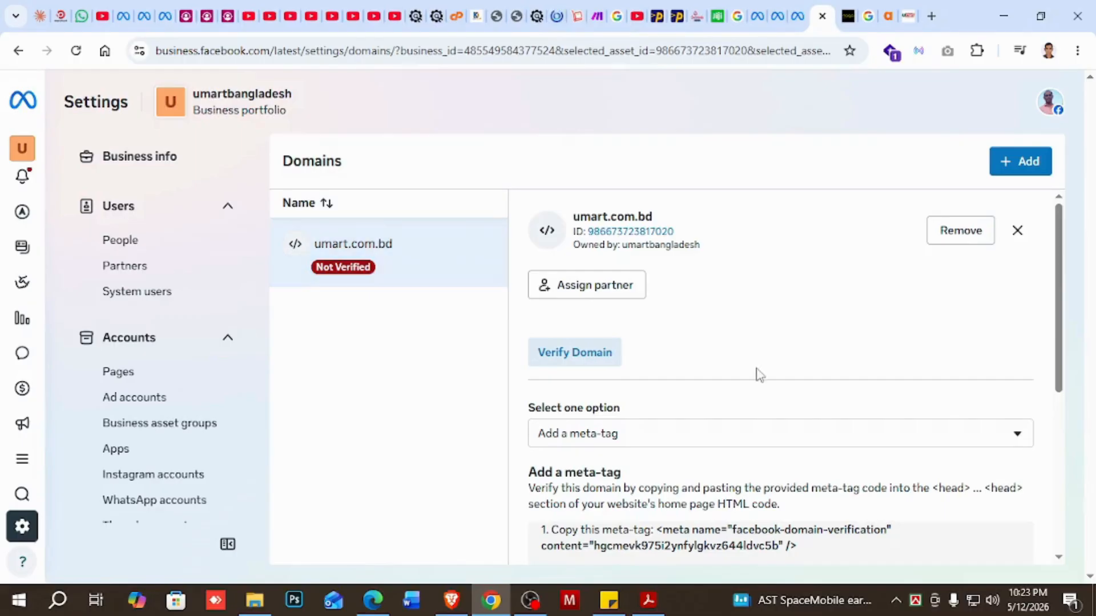
# Review the verification details of umart.com.bd and the list of available verification methods
pyautogui.scroll(-3, 701, 370)
pyautogui.scroll(3, 665, 376)
pyautogui.scroll(-2, 688, 371)
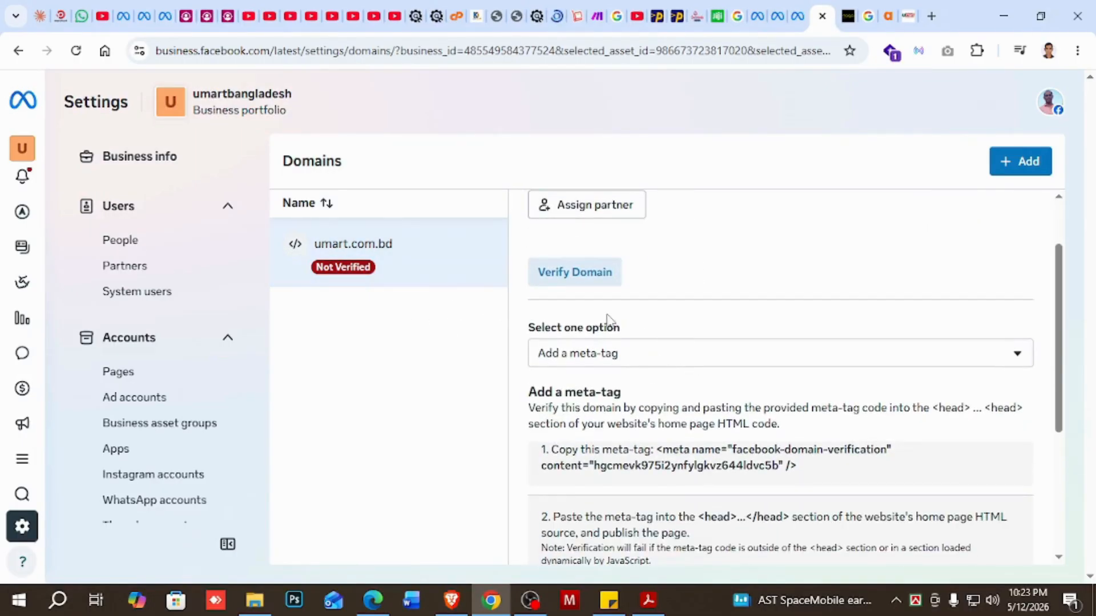
pyautogui.scroll(-2, 651, 325)
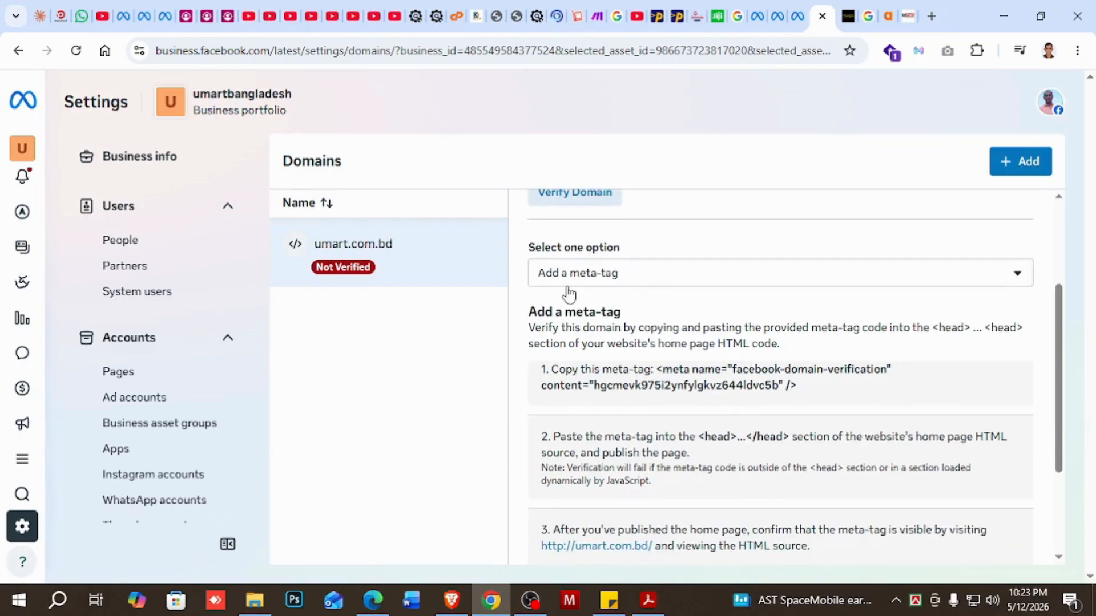
pyautogui.scroll(2, 635, 384)
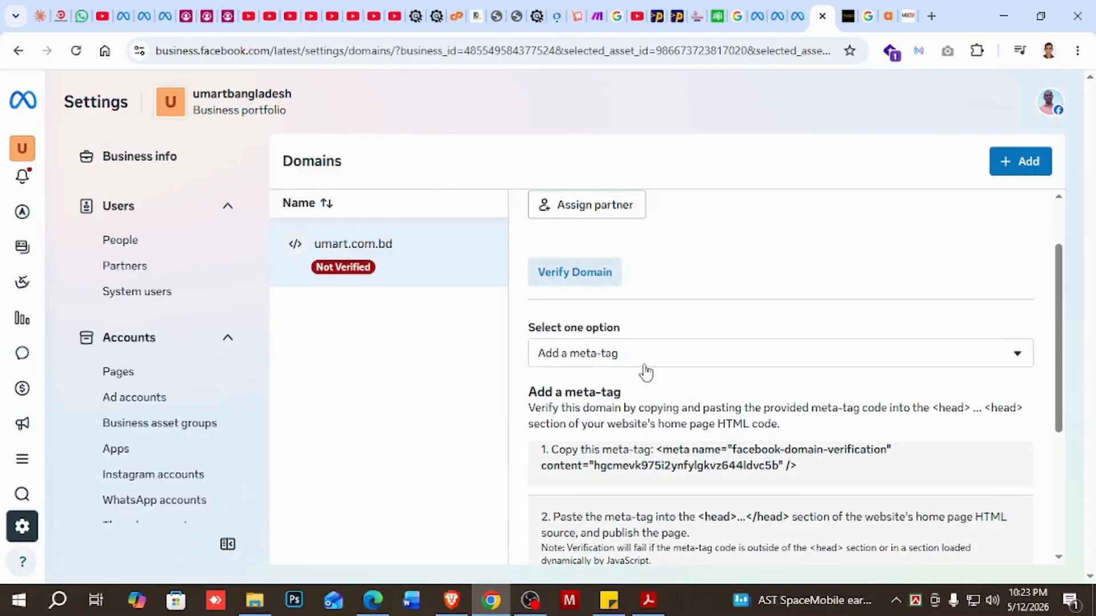
pyautogui.click(611, 357)
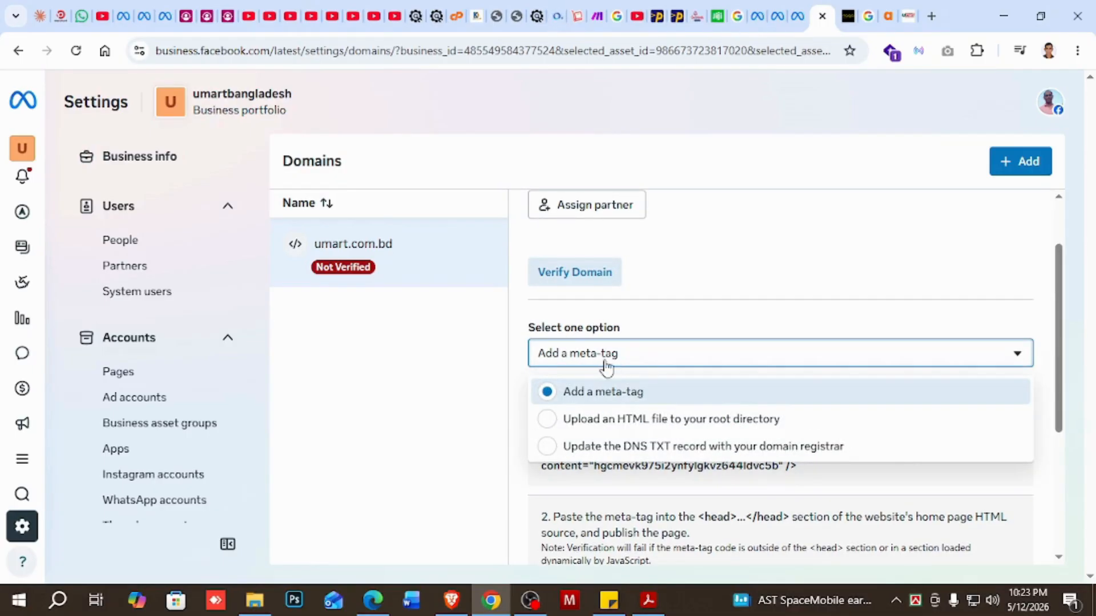
pyautogui.click(727, 304)
pyautogui.scroll(-2, 761, 386)
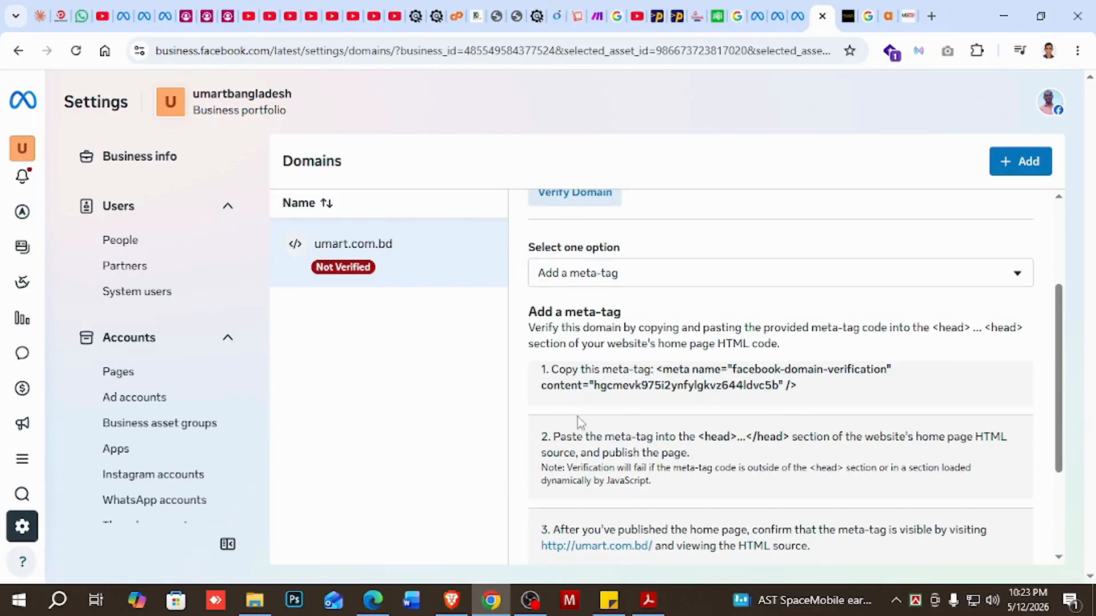
# Examine the meta-tag verification instructions, including the tag to copy, its placement in the head section and the final verification step
pyautogui.tripleClick(558, 385)
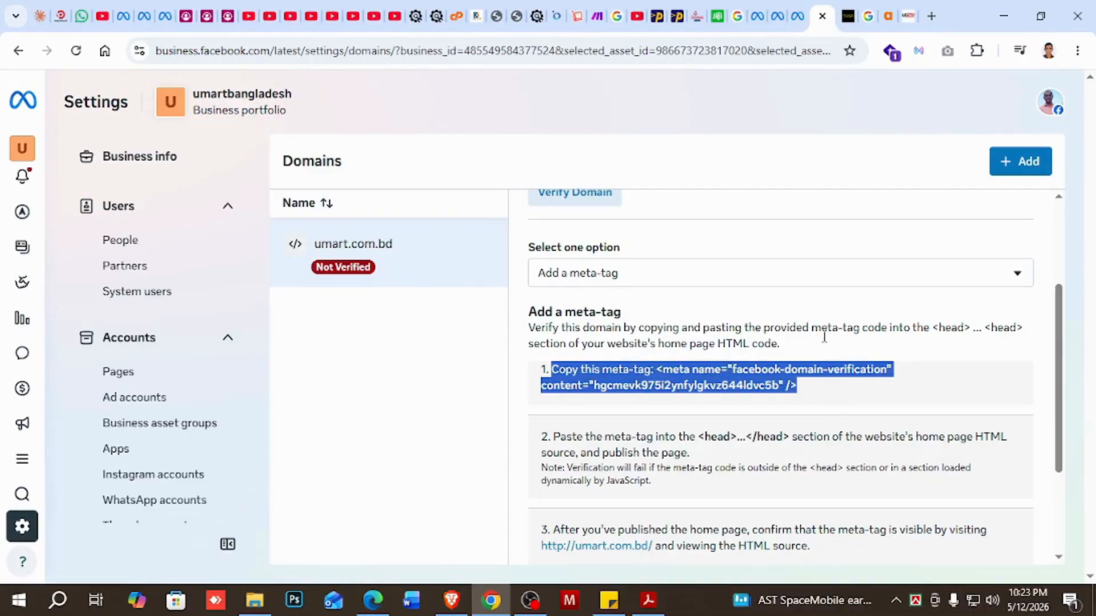
pyautogui.click(740, 385)
pyautogui.moveTo(654, 369); pyautogui.dragTo(764, 386)
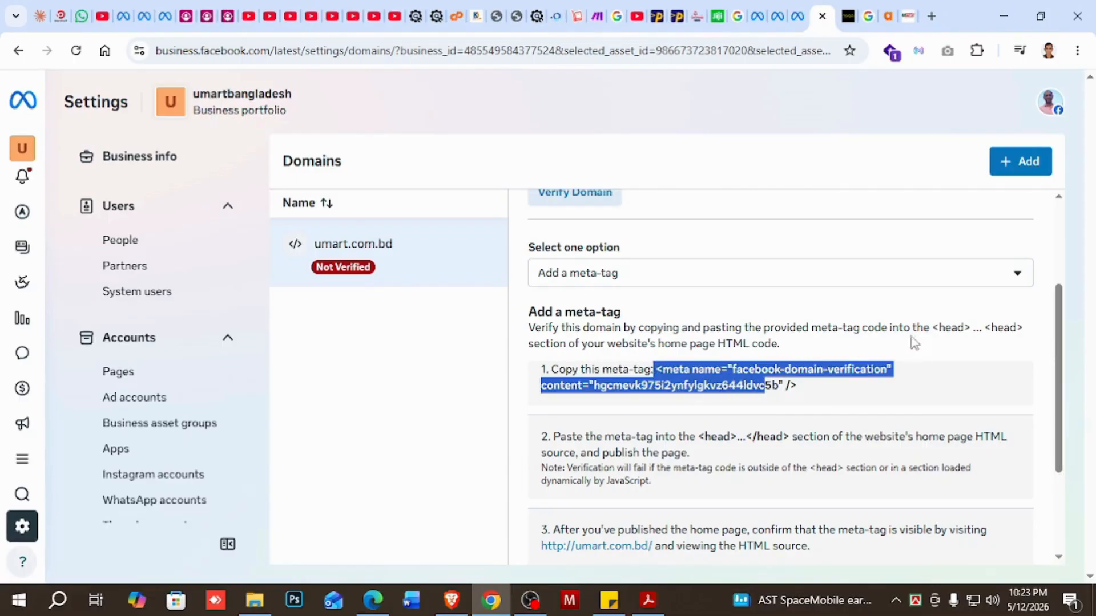
pyautogui.doubleClick(942, 329)
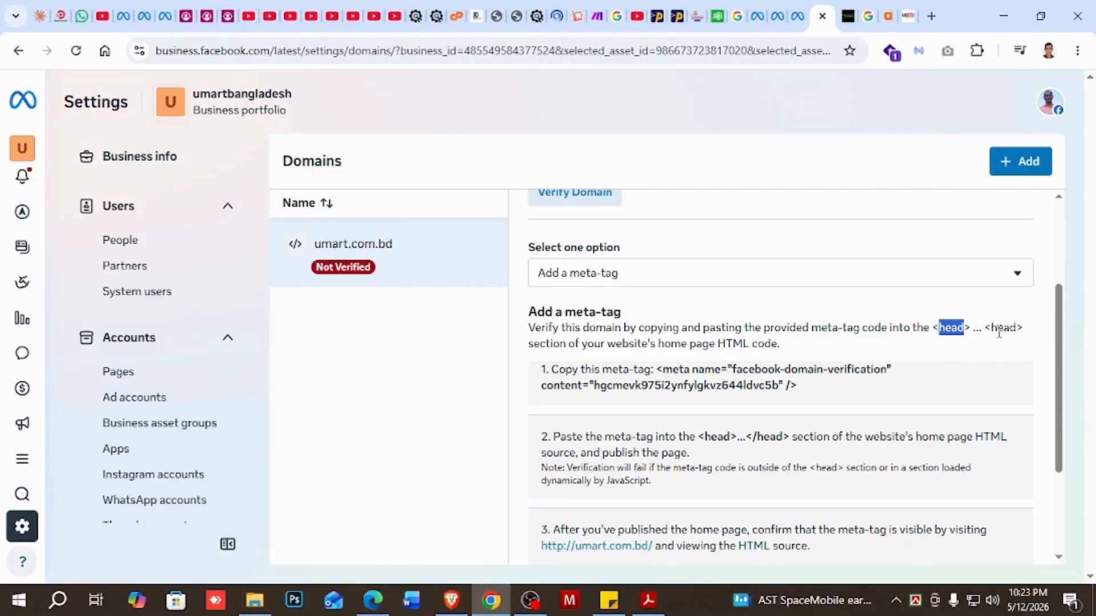
pyautogui.moveTo(985, 328); pyautogui.dragTo(1010, 336)
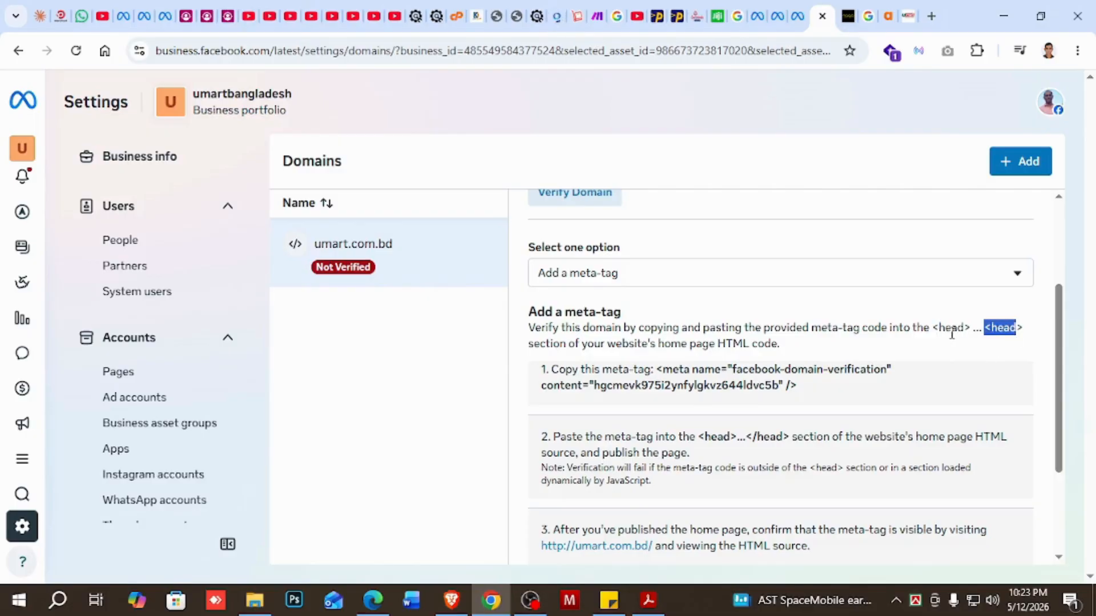
pyautogui.moveTo(806, 399); pyautogui.dragTo(658, 363)
pyautogui.click(695, 364)
pyautogui.scroll(-3, 690, 399)
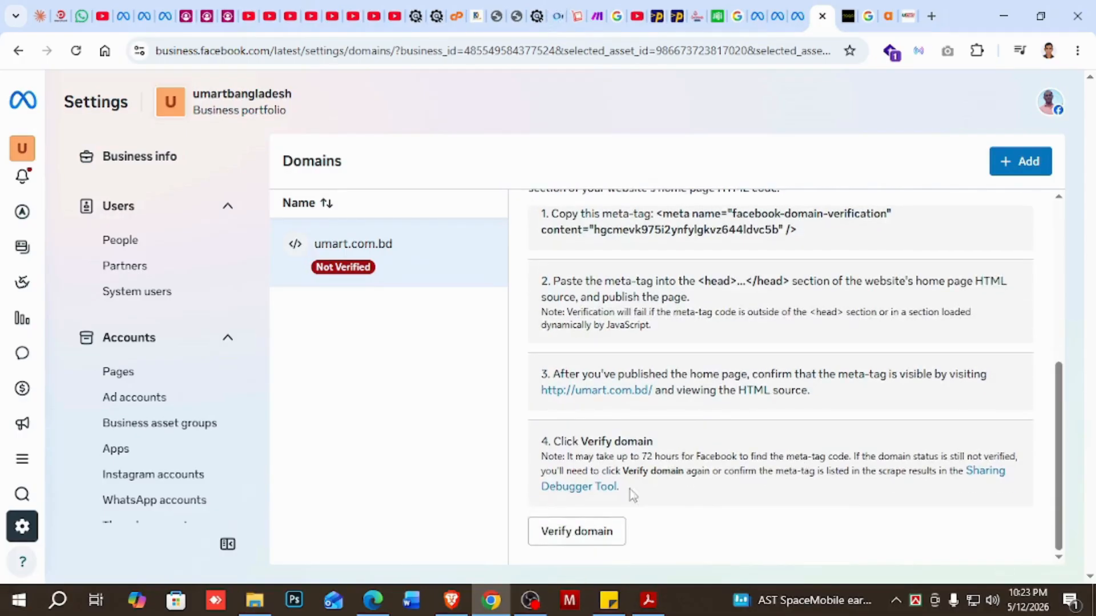
pyautogui.scroll(5, 748, 416)
pyautogui.scroll(-2, 757, 411)
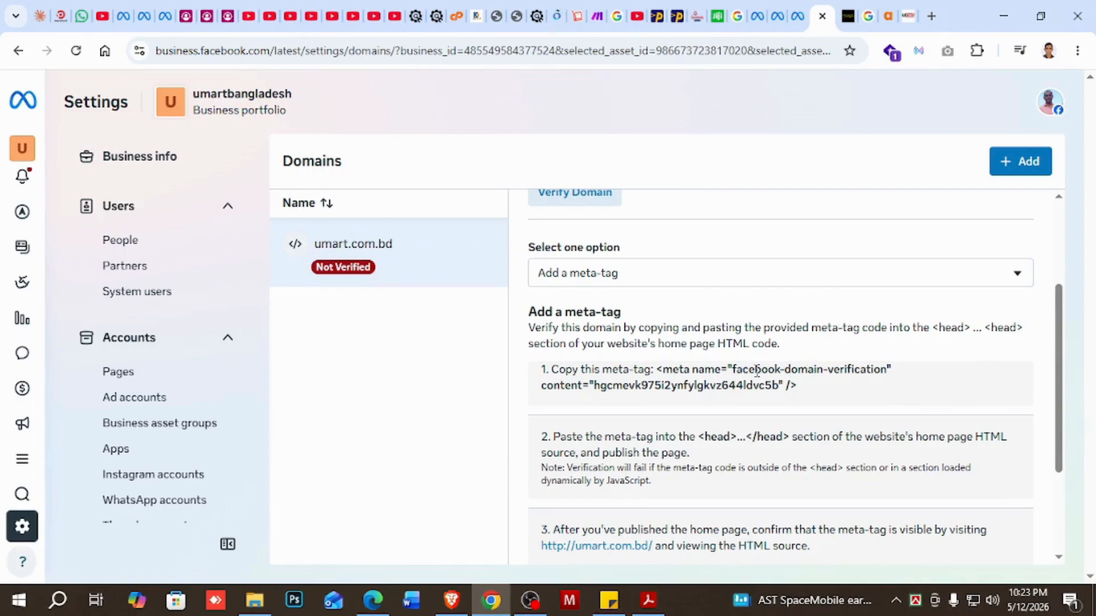
pyautogui.moveTo(742, 371); pyautogui.dragTo(760, 375)
pyautogui.click(802, 392)
# Switch the verification method to Upload an HTML file to your root directory and read its download and upload instructions
pyautogui.click(629, 275)
pyautogui.click(645, 339)
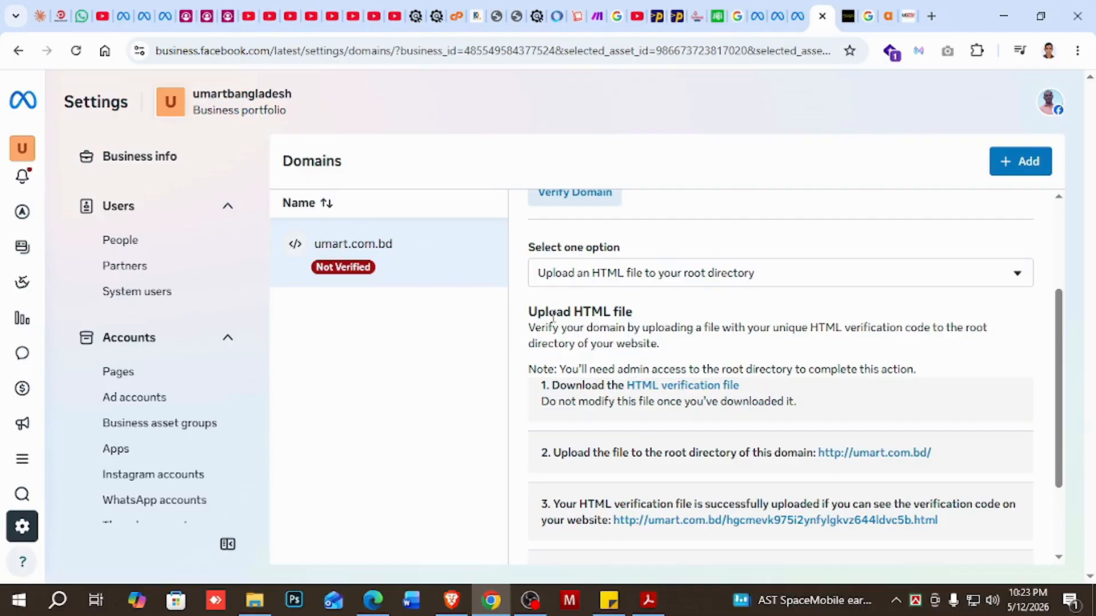
pyautogui.moveTo(531, 312); pyautogui.dragTo(688, 347)
pyautogui.click(693, 357)
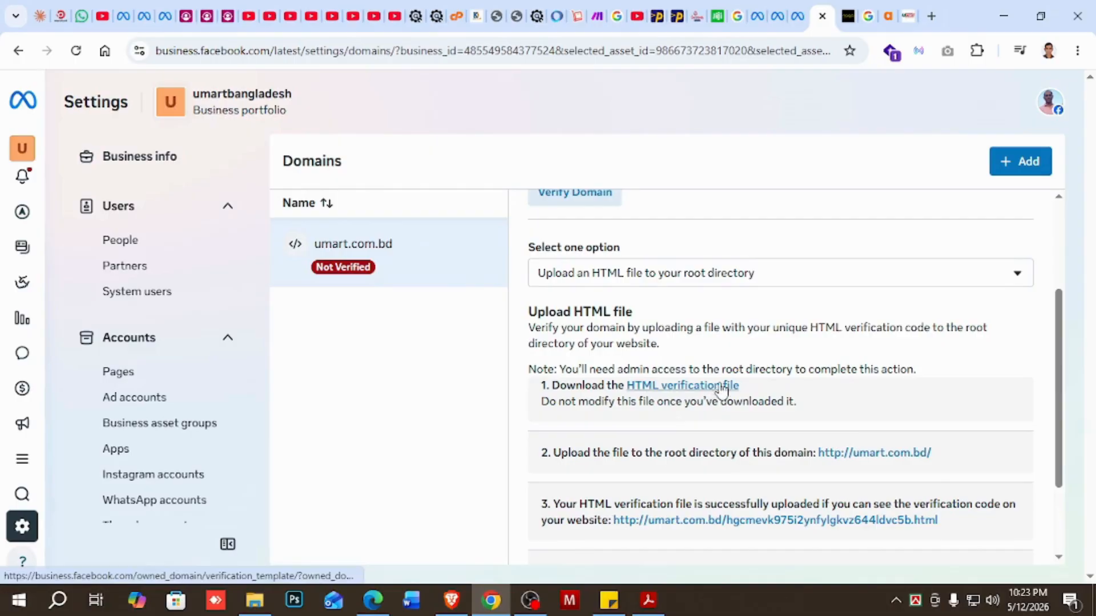
pyautogui.scroll(-1, 720, 391)
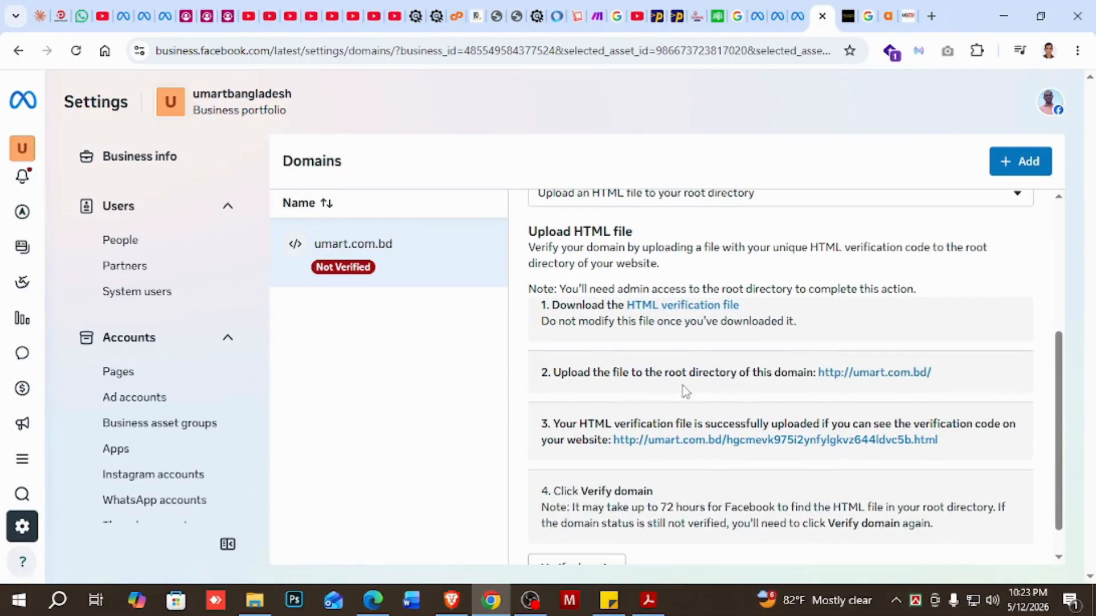
pyautogui.moveTo(662, 373); pyautogui.dragTo(773, 390)
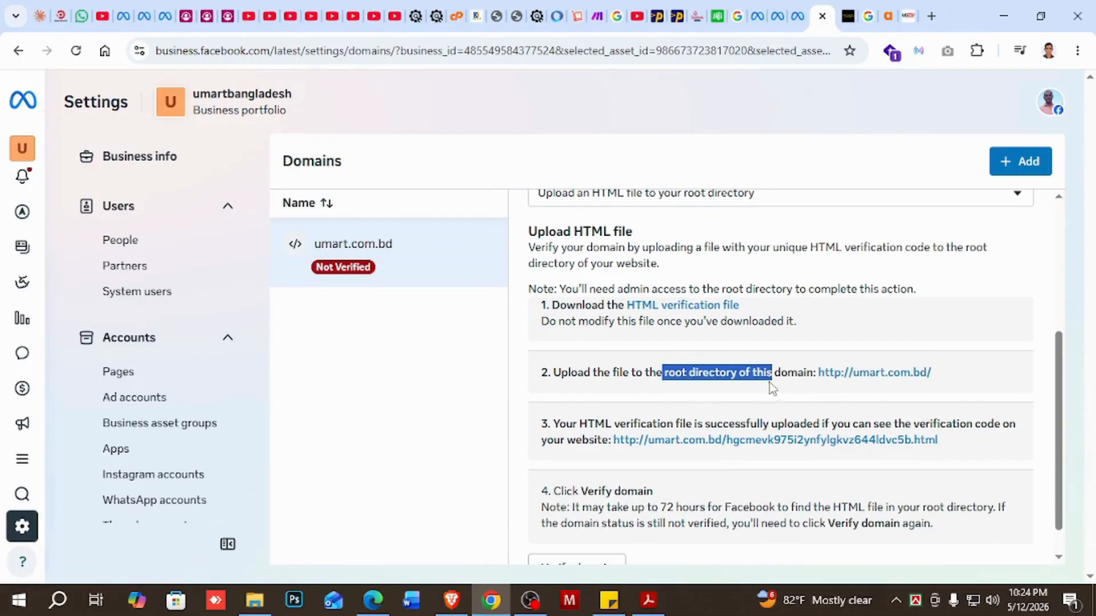
# Finish reading the HTML file instructions and switch the verification method to Update the DNS TXT record with your domain registrar
pyautogui.click(694, 381)
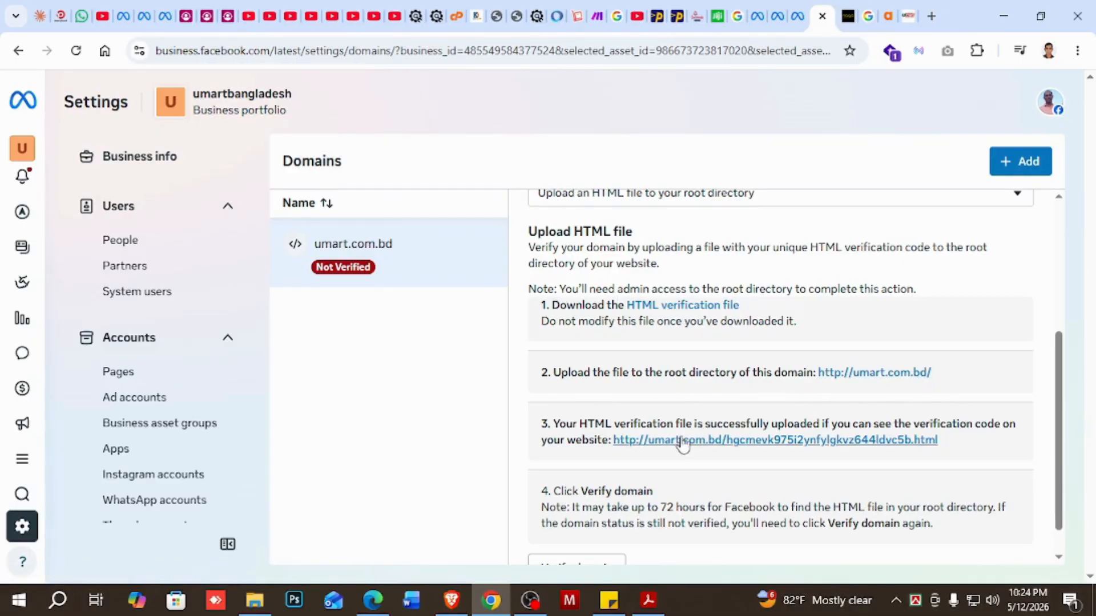
pyautogui.scroll(-1, 685, 440)
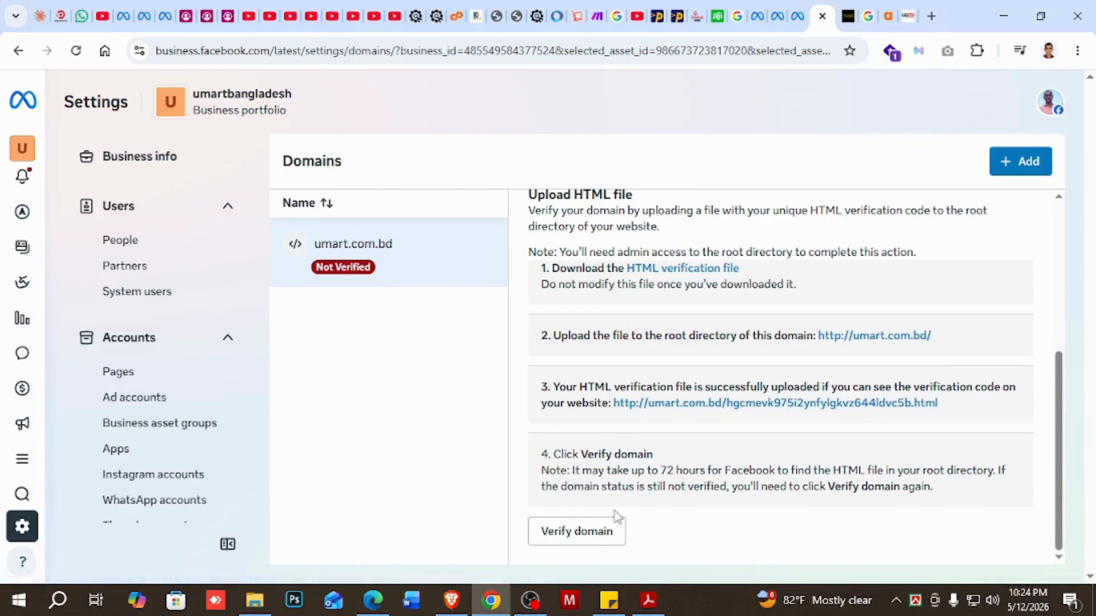
pyautogui.scroll(4, 619, 502)
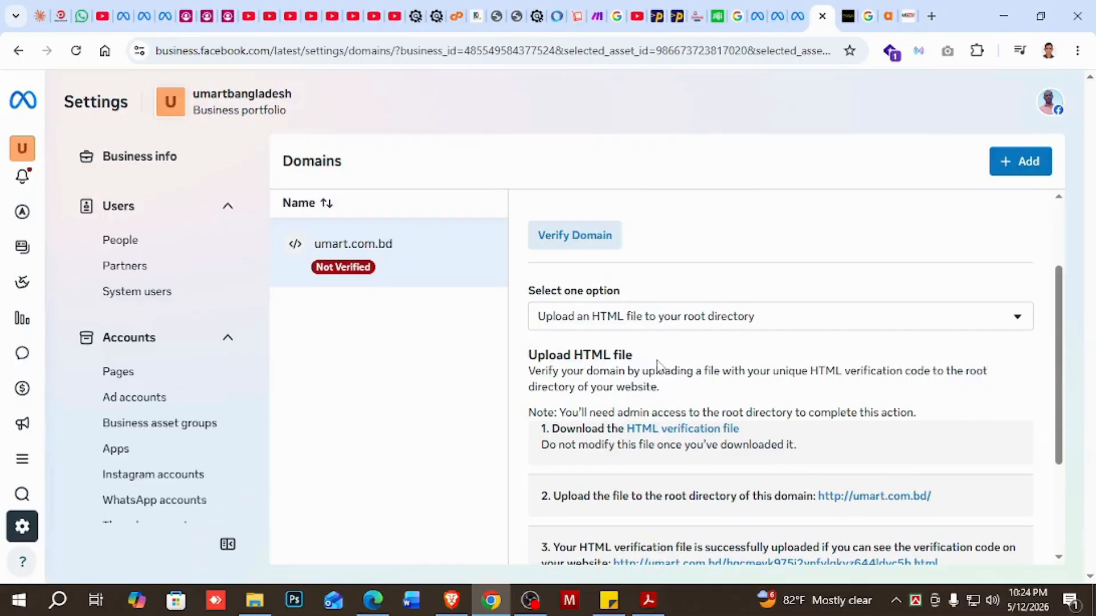
pyautogui.click(665, 318)
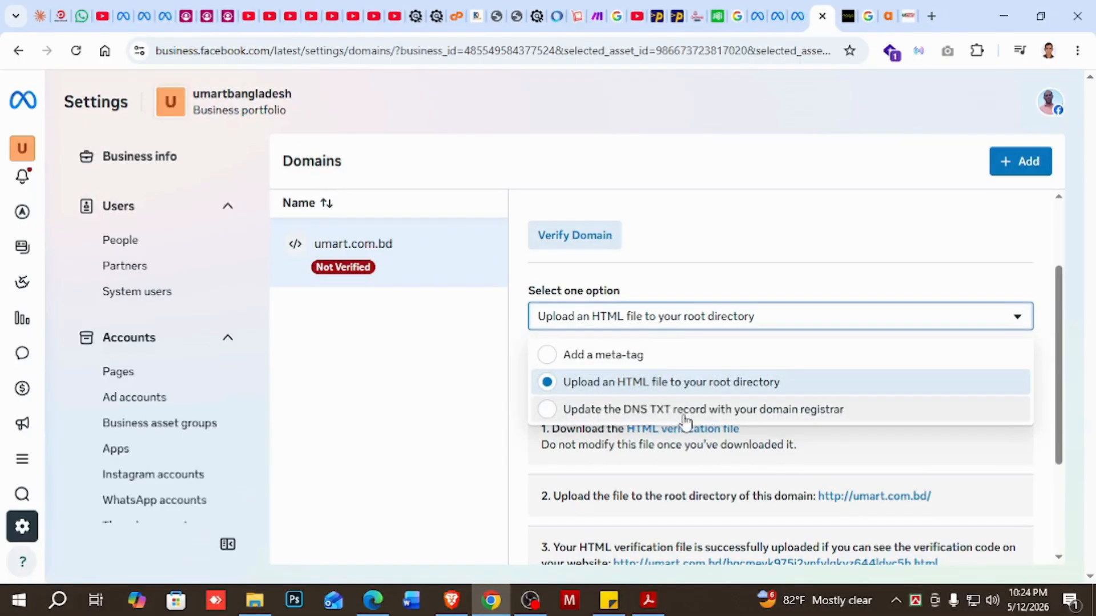
pyautogui.click(759, 412)
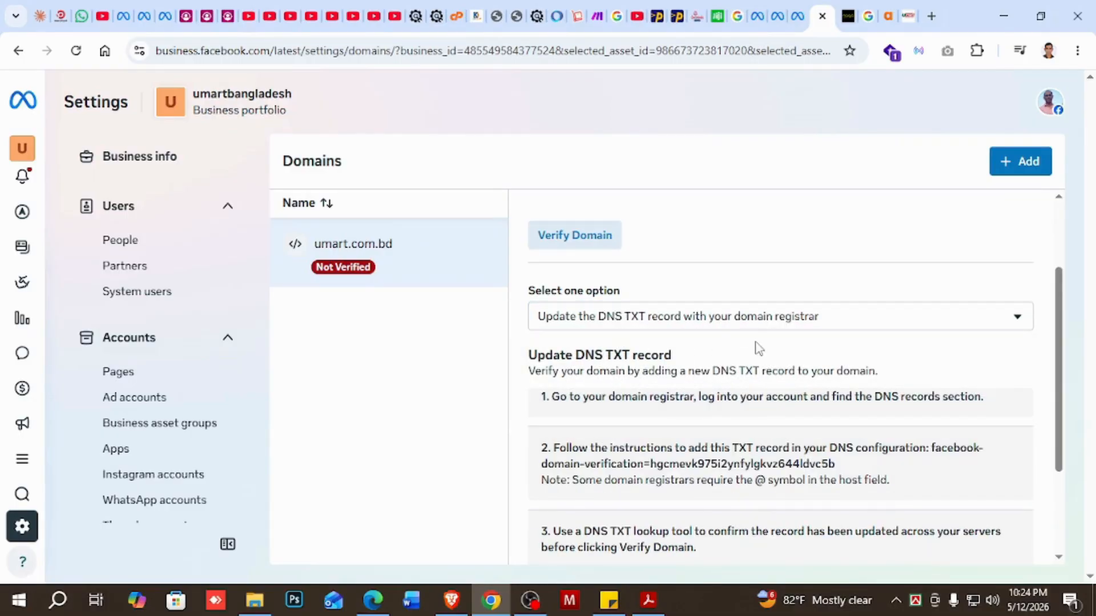
# Read the DNS TXT record instructions and copy the facebook-domain-verification record value
pyautogui.scroll(-1, 667, 371)
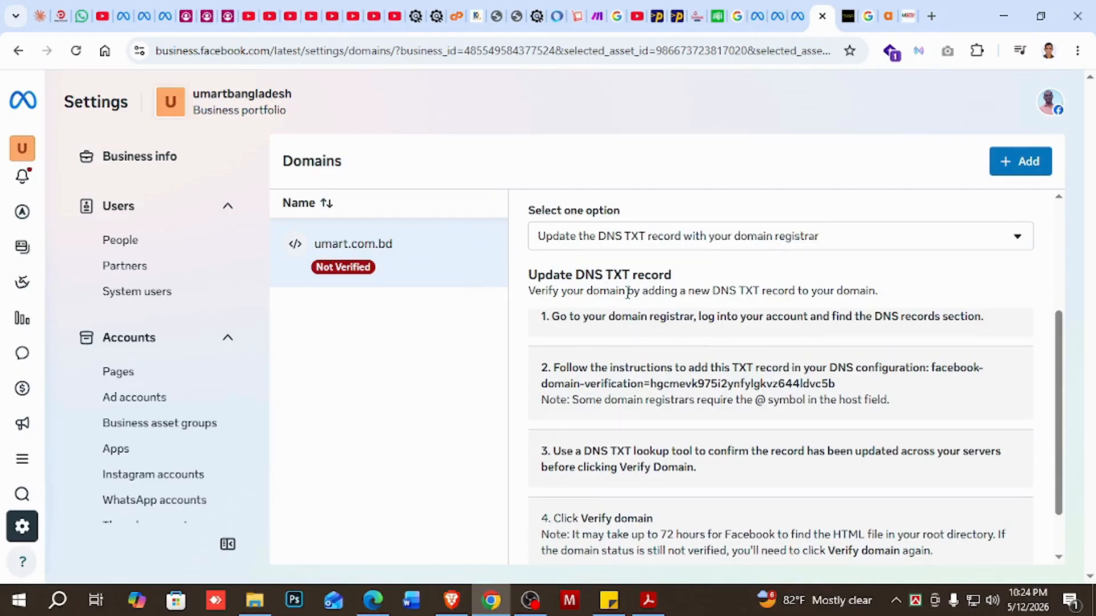
pyautogui.scroll(2, 676, 359)
pyautogui.scroll(-2, 668, 360)
pyautogui.moveTo(546, 316); pyautogui.dragTo(685, 317)
pyautogui.click(554, 370)
pyautogui.moveTo(549, 370); pyautogui.dragTo(955, 367)
pyautogui.click(852, 390)
pyautogui.moveTo(804, 368); pyautogui.dragTo(986, 365)
pyautogui.scroll(-1, 724, 405)
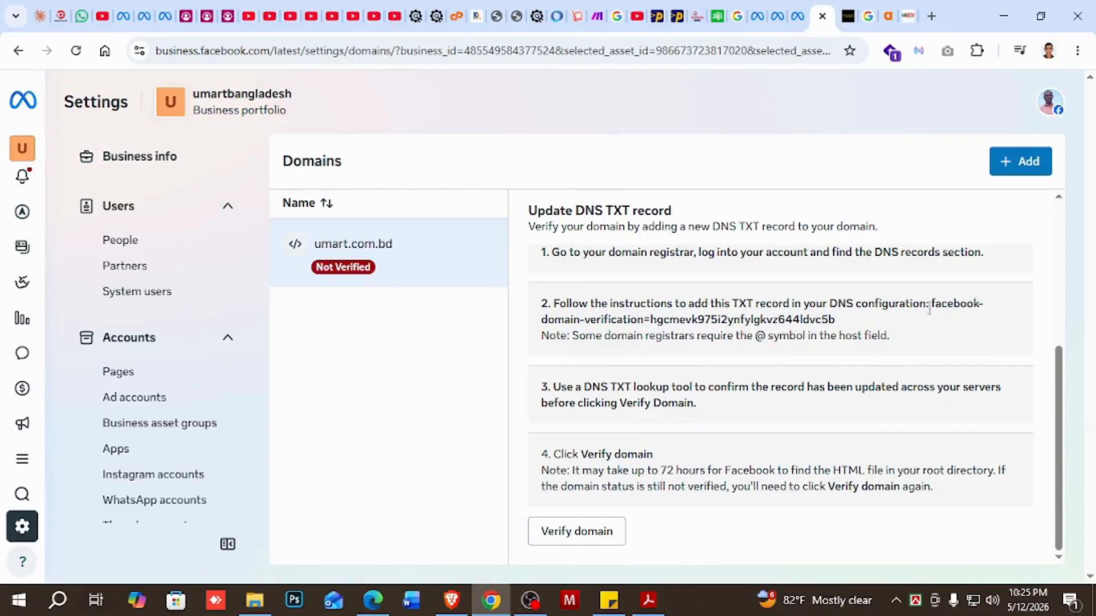
pyautogui.moveTo(935, 304); pyautogui.dragTo(847, 328)
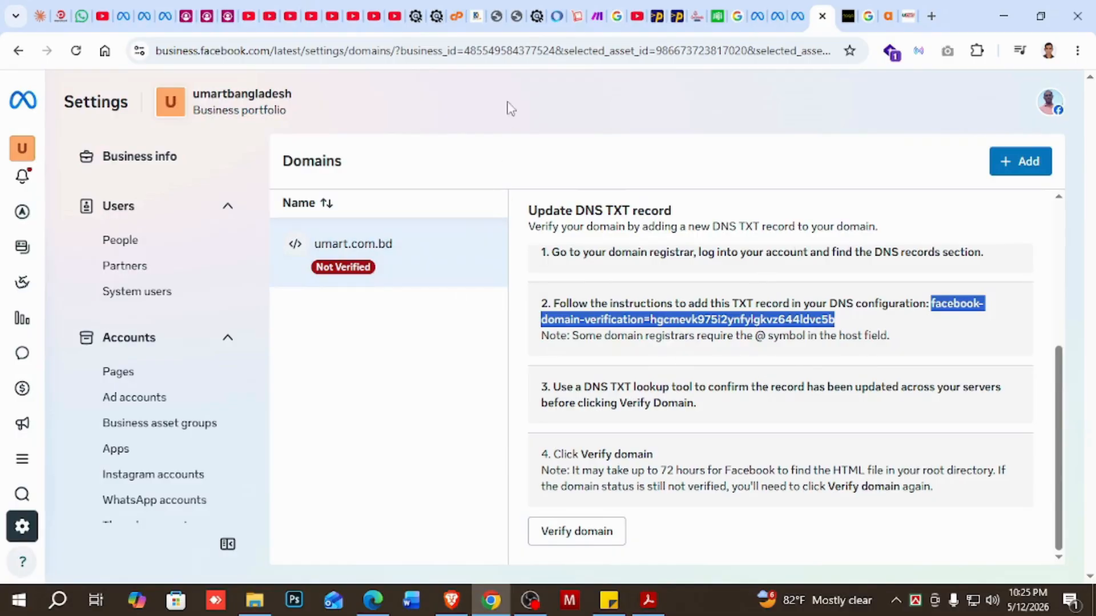
# Switch to cPanel for umart.com.bd, log in with the prefilled credentials, and open the Zone Editor
pyautogui.click(457, 13)
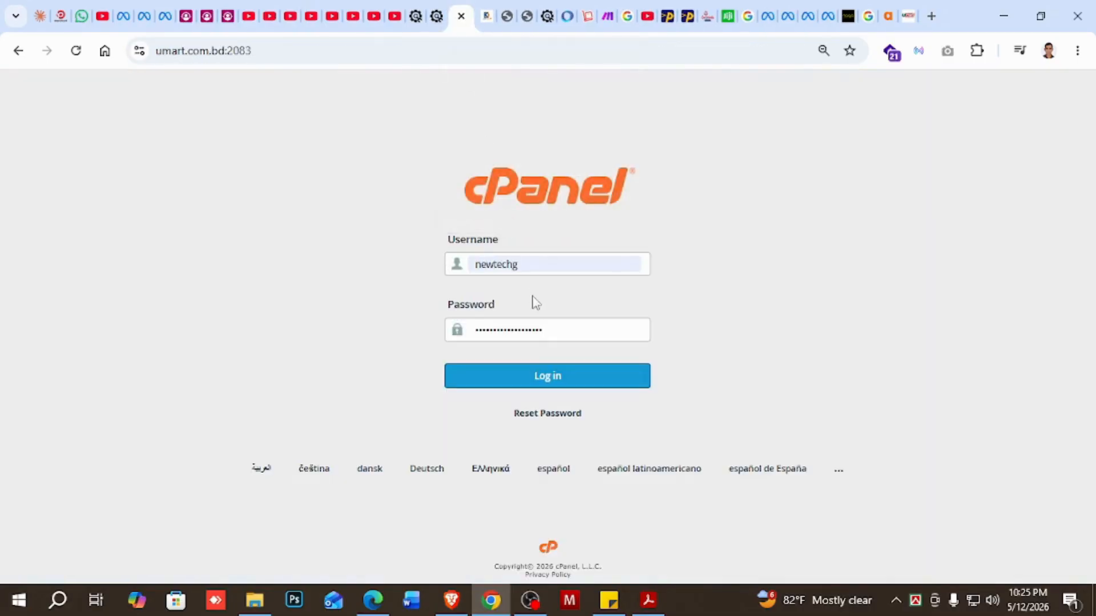
pyautogui.click(528, 374)
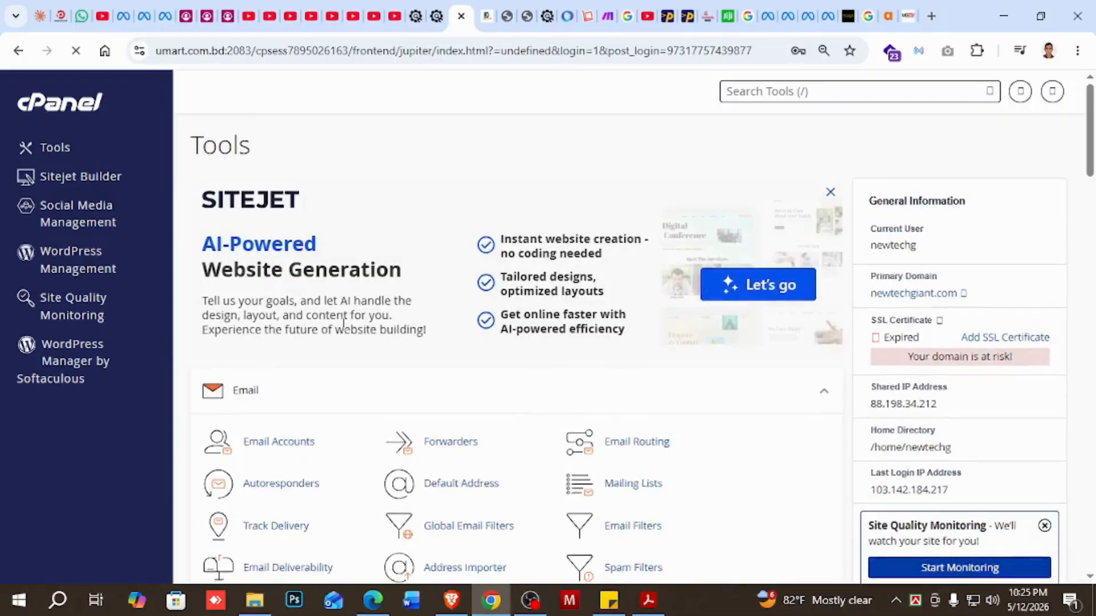
pyautogui.scroll(-4, 345, 349)
pyautogui.scroll(-5, 351, 349)
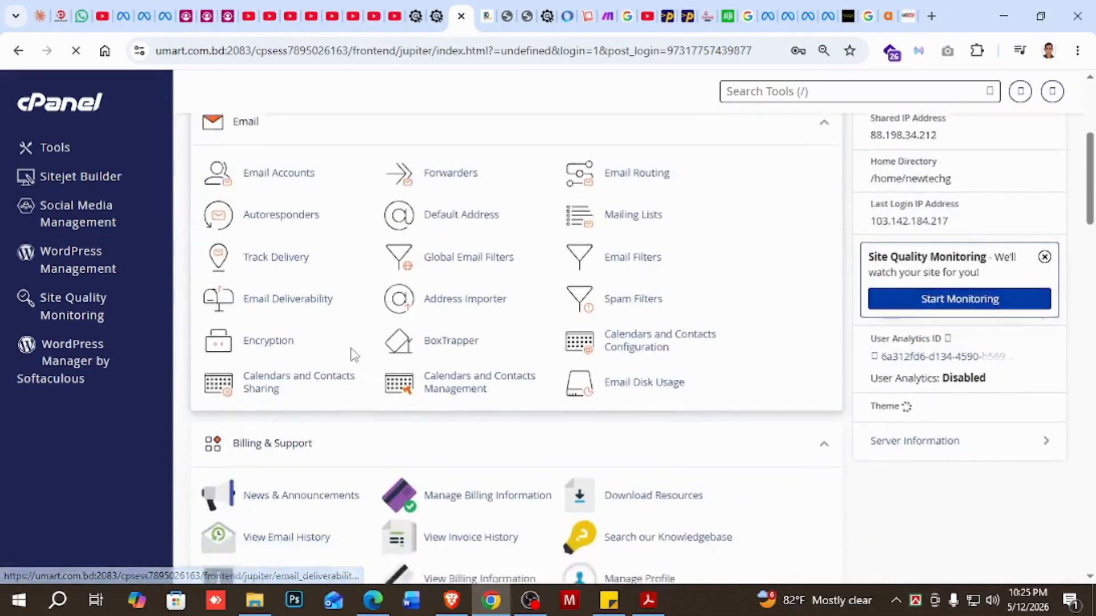
pyautogui.scroll(-4, 354, 365)
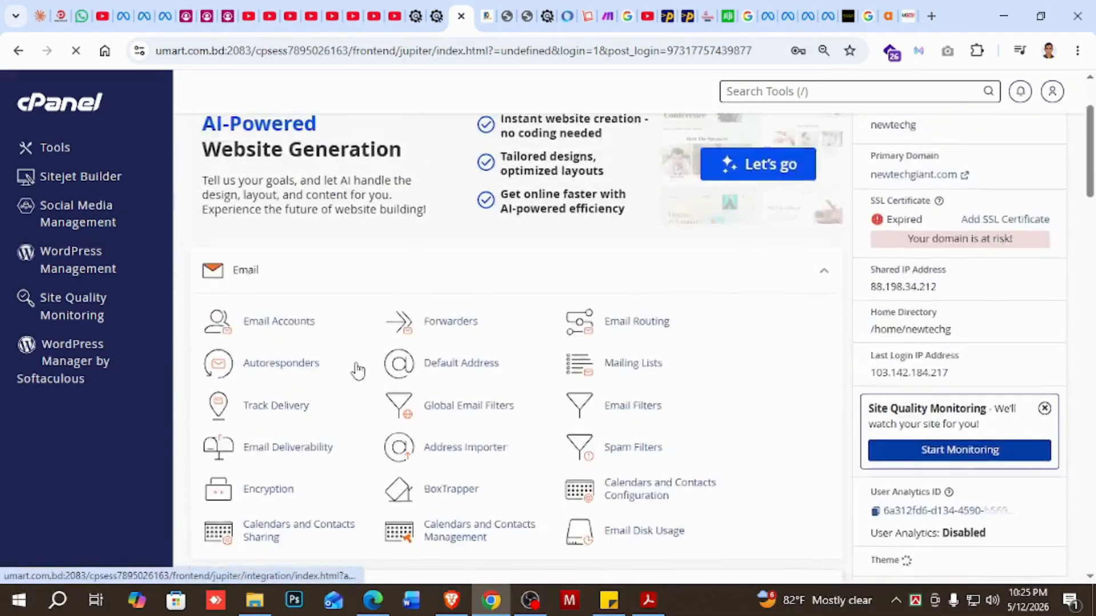
pyautogui.scroll(-9, 370, 369)
pyautogui.scroll(-4, 373, 369)
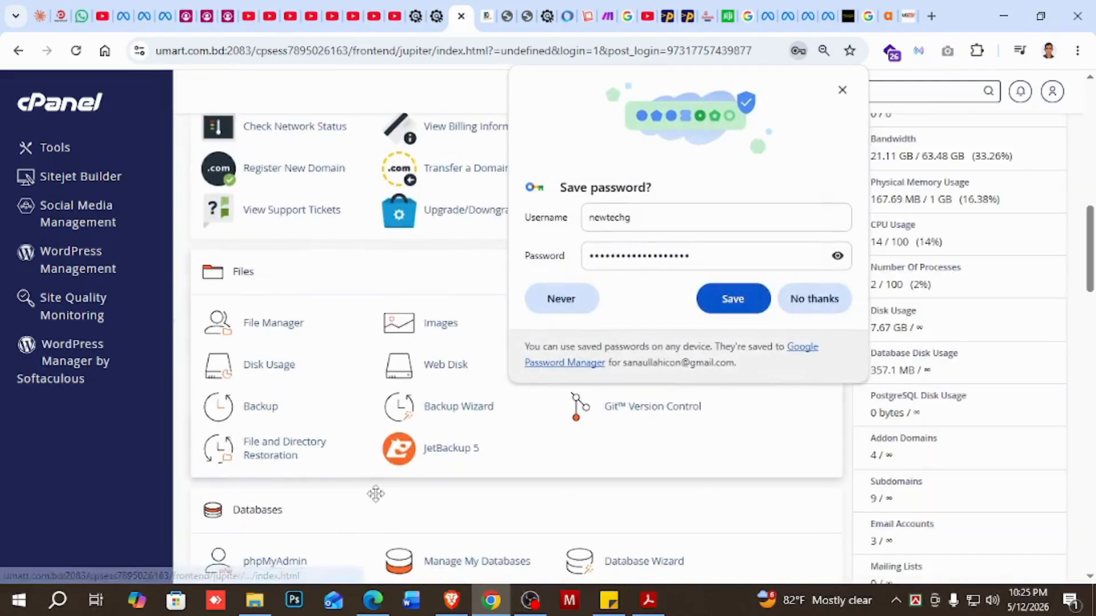
pyautogui.scroll(-8, 440, 371)
pyautogui.scroll(1, 442, 371)
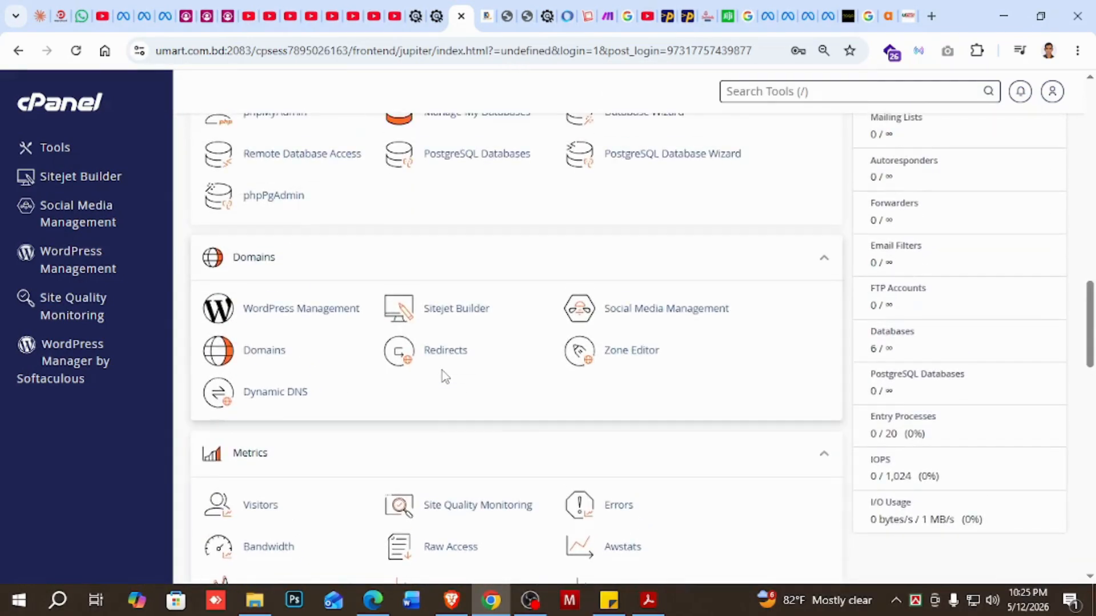
pyautogui.click(620, 354)
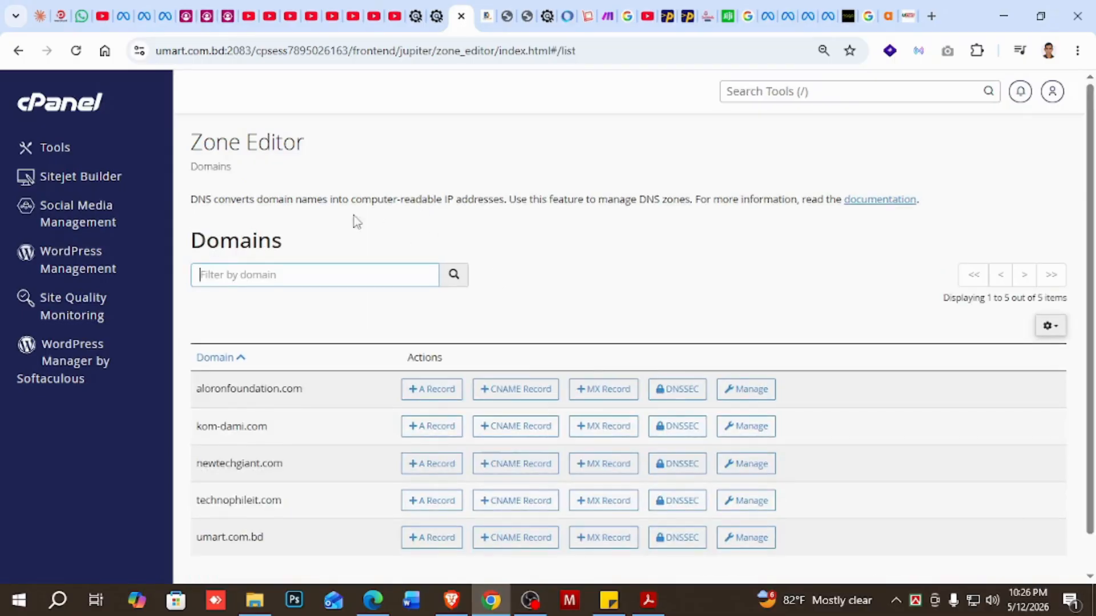
# Open the zone management for umart.com.bd and look through its existing DNS records
pyautogui.scroll(-1, 422, 239)
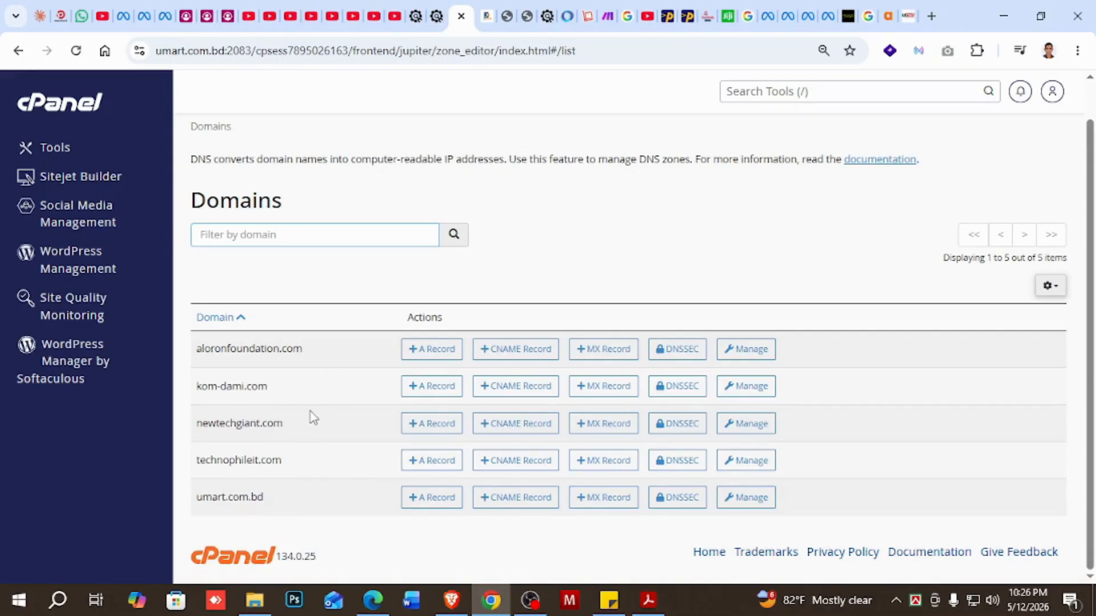
pyautogui.moveTo(192, 499); pyautogui.dragTo(273, 516)
pyautogui.hotkey('ctrl', 'c')
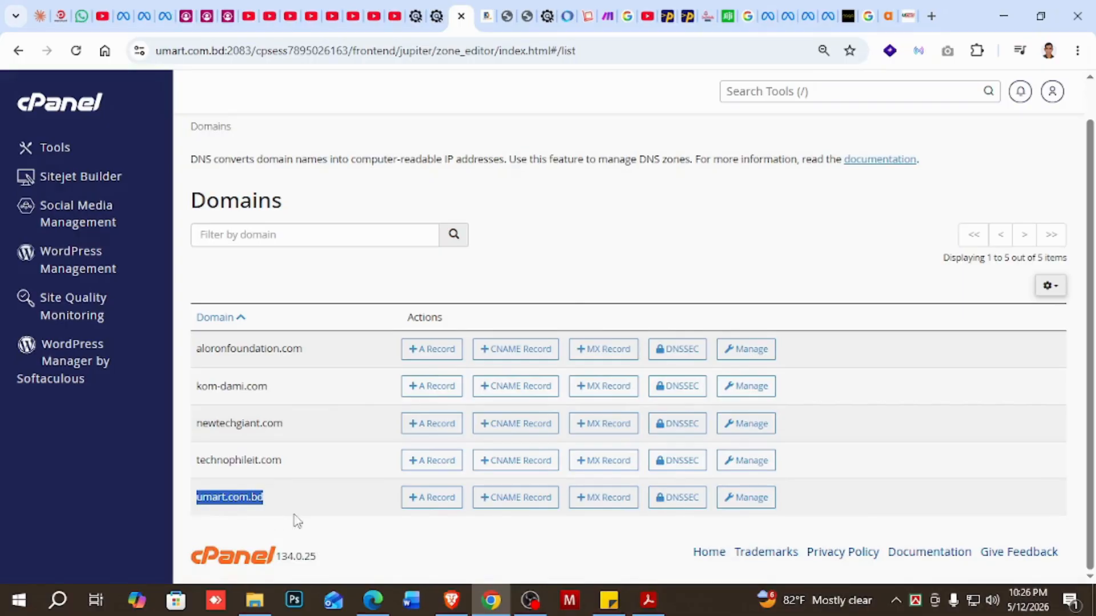
pyautogui.click(750, 501)
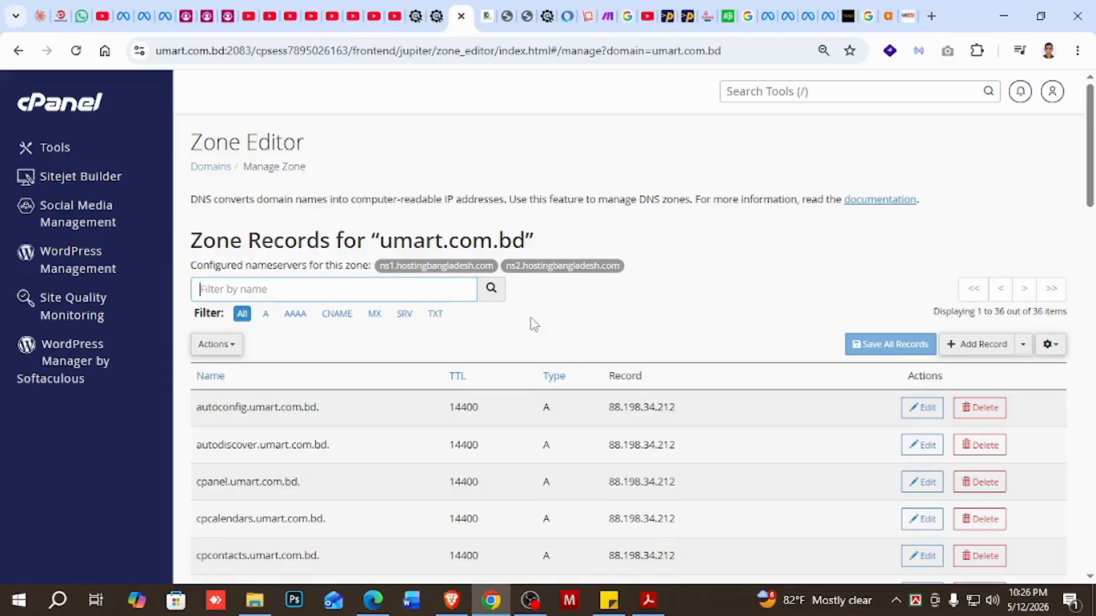
pyautogui.scroll(-3, 622, 308)
pyautogui.scroll(-11, 567, 370)
pyautogui.scroll(14, 600, 400)
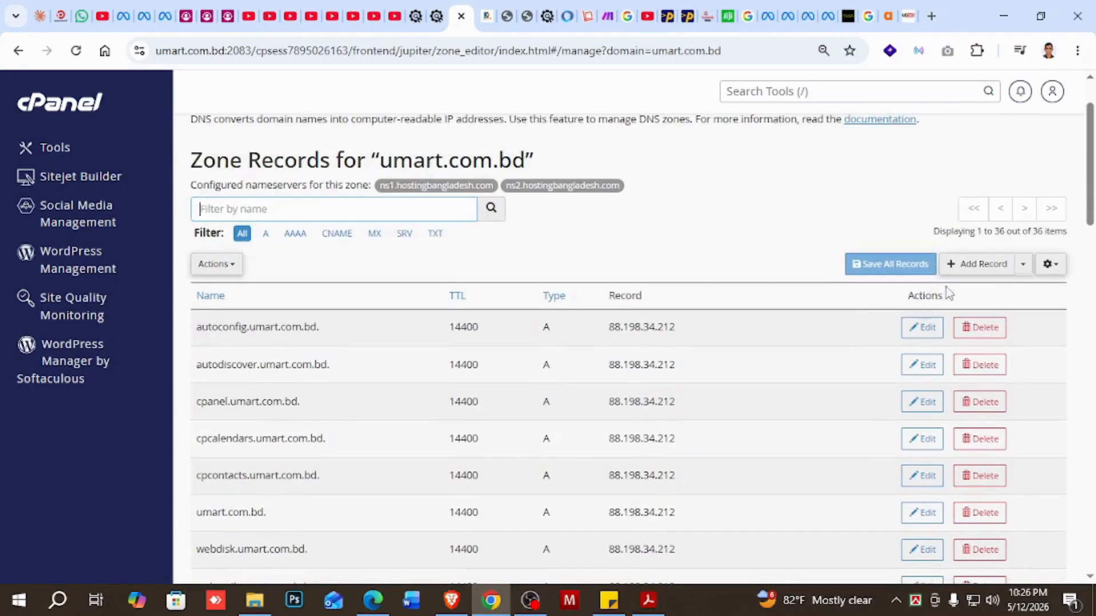
# Add a new zone record and paste the Facebook domain-verification code into its record value
pyautogui.click(978, 267)
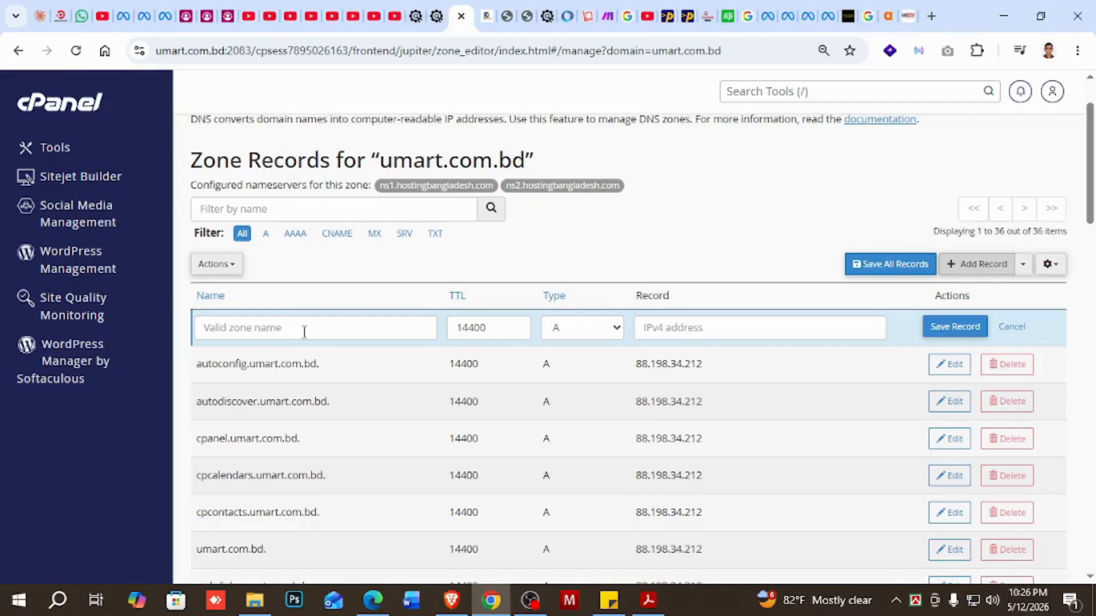
pyautogui.click(302, 329)
pyautogui.write('u')
pyautogui.press('BackSpace')
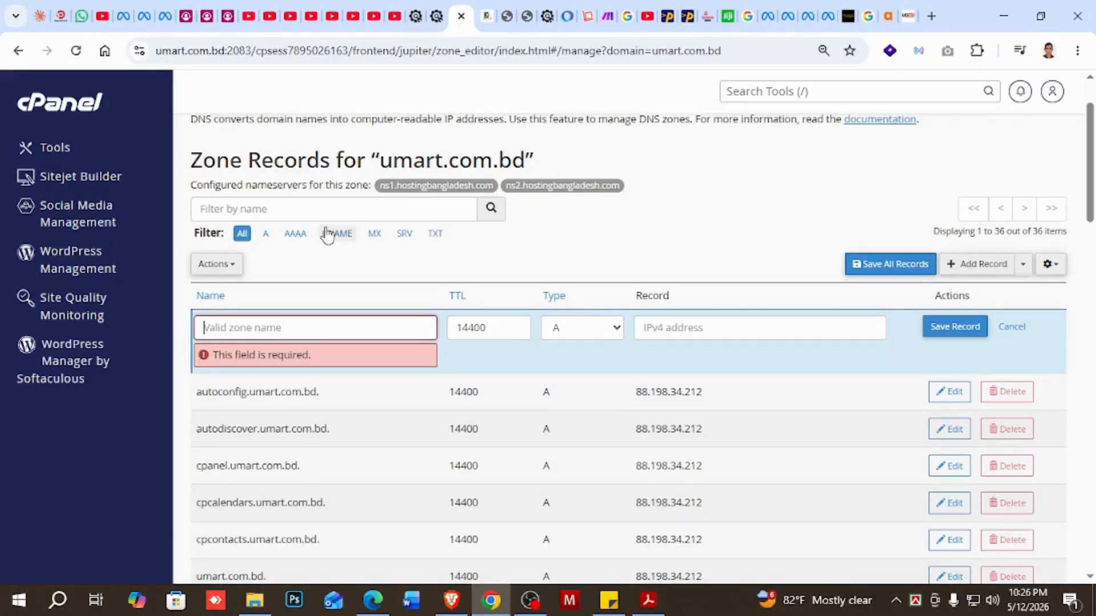
pyautogui.click(656, 332)
pyautogui.hotkey('ctrl', 'v')
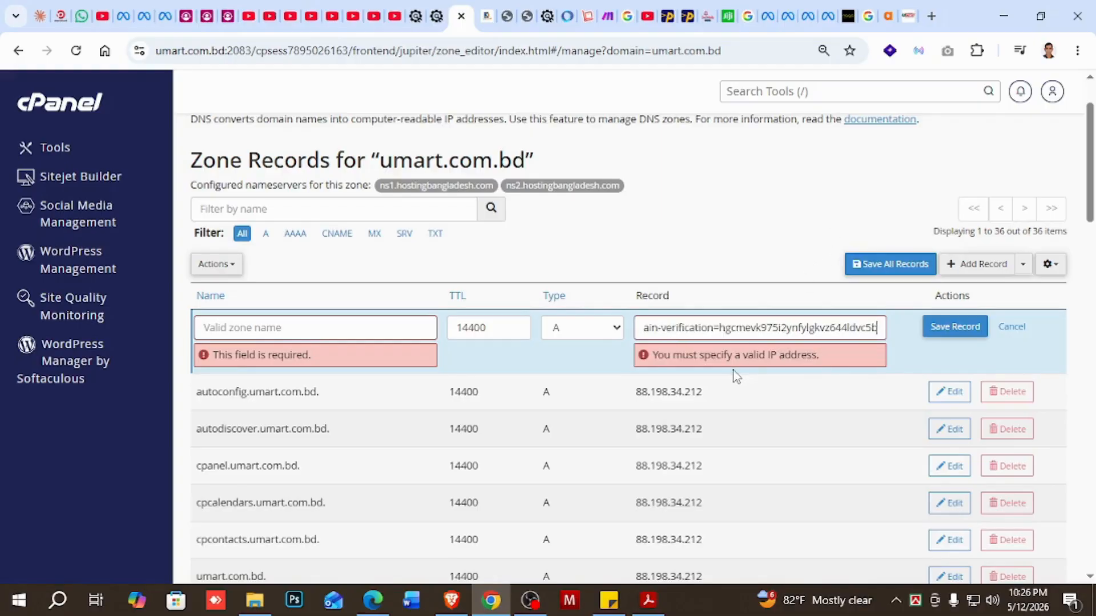
# Copy the store website's address and enter it as the new record's name, reduced to umart.com.bd. with a trailing dot
pyautogui.click(908, 16)
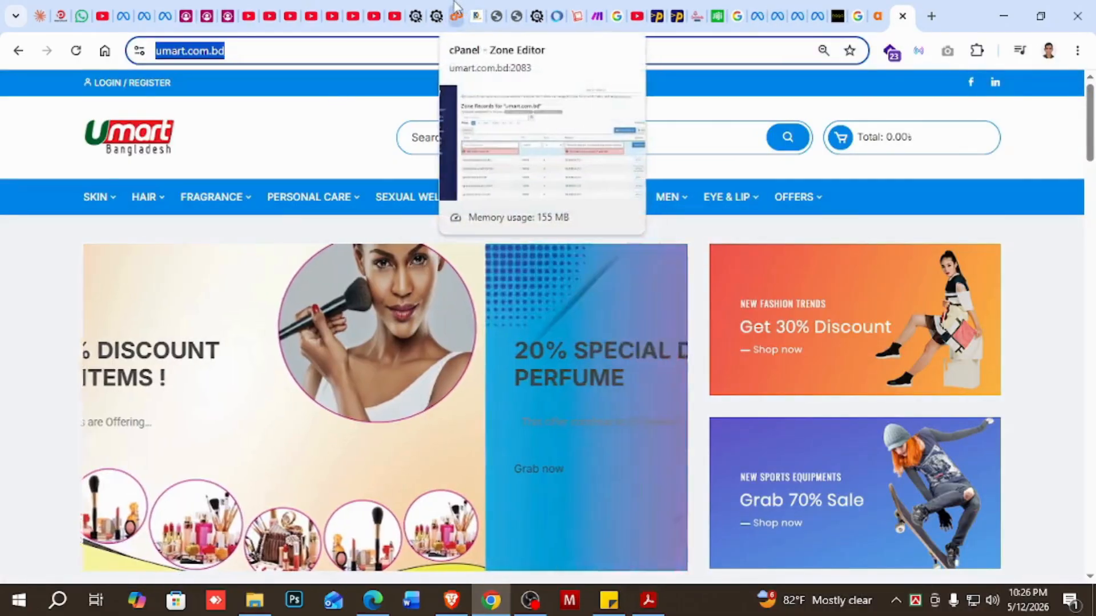
pyautogui.click(456, 8)
pyautogui.click(297, 328)
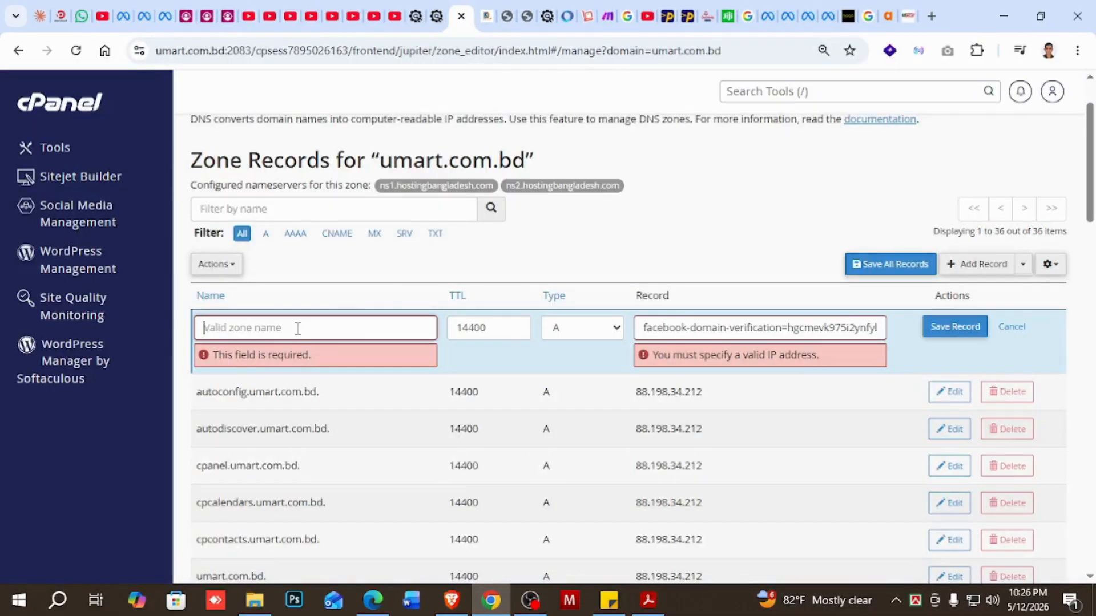
pyautogui.hotkey('ctrl', 'v')
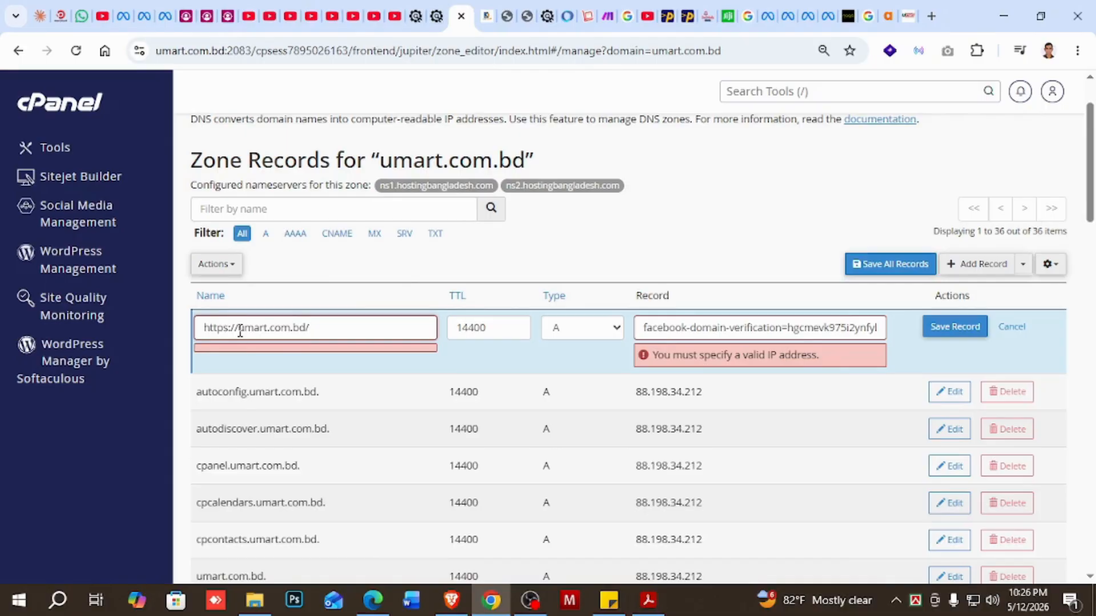
pyautogui.moveTo(239, 331); pyautogui.dragTo(199, 329)
pyautogui.press('BackSpace')
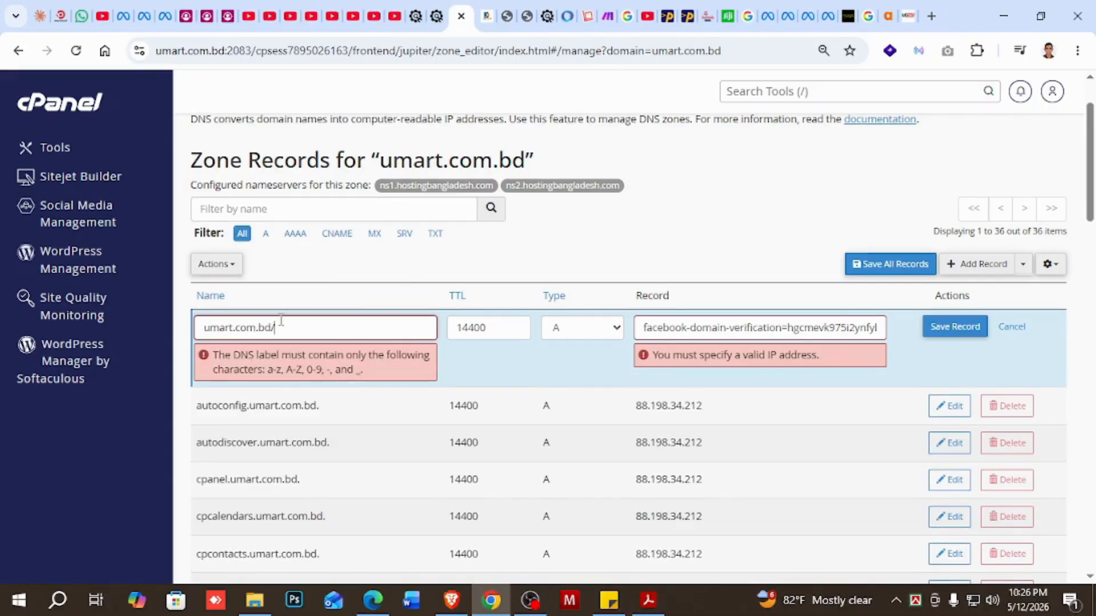
pyautogui.press('BackSpace')
pyautogui.write('.')
# Set the new record's type to TXT, with the Facebook domain-verification code recopied from Meta as its text, and save it
pyautogui.click(588, 329)
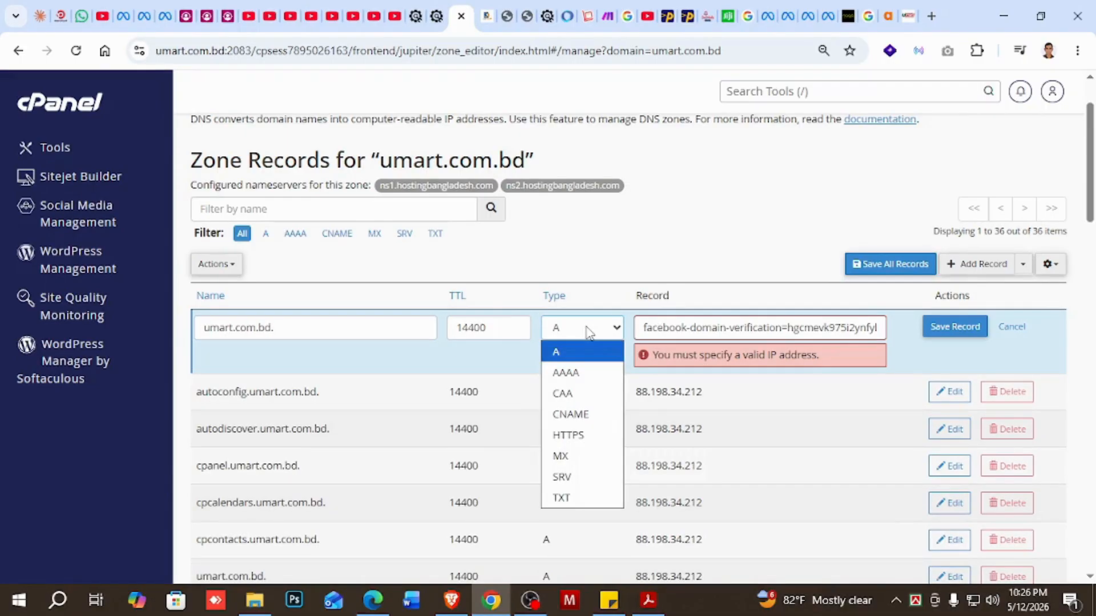
pyautogui.click(562, 498)
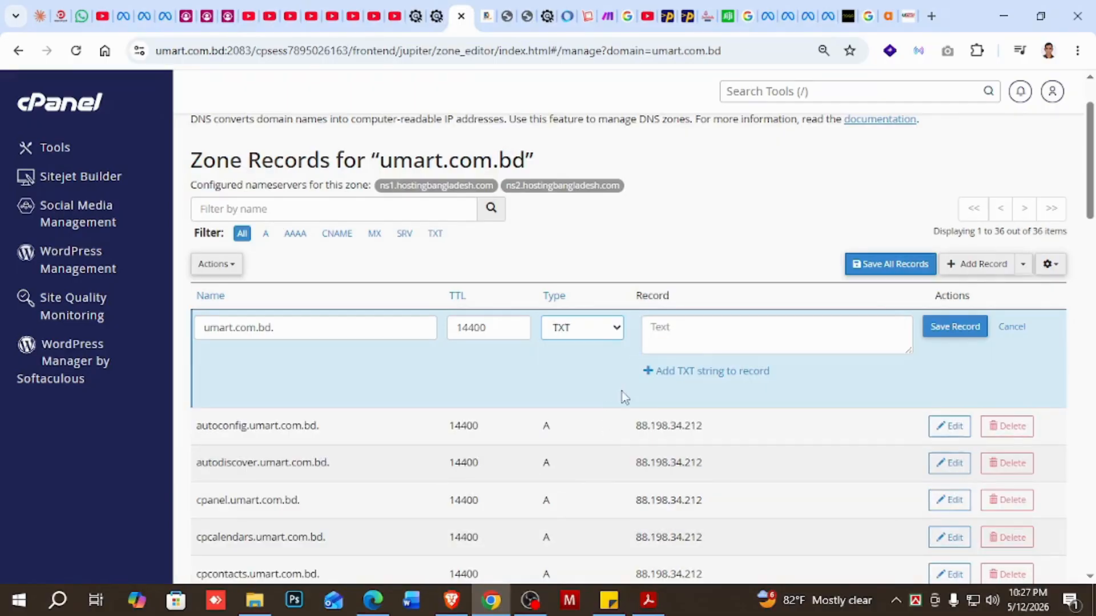
pyautogui.click(685, 330)
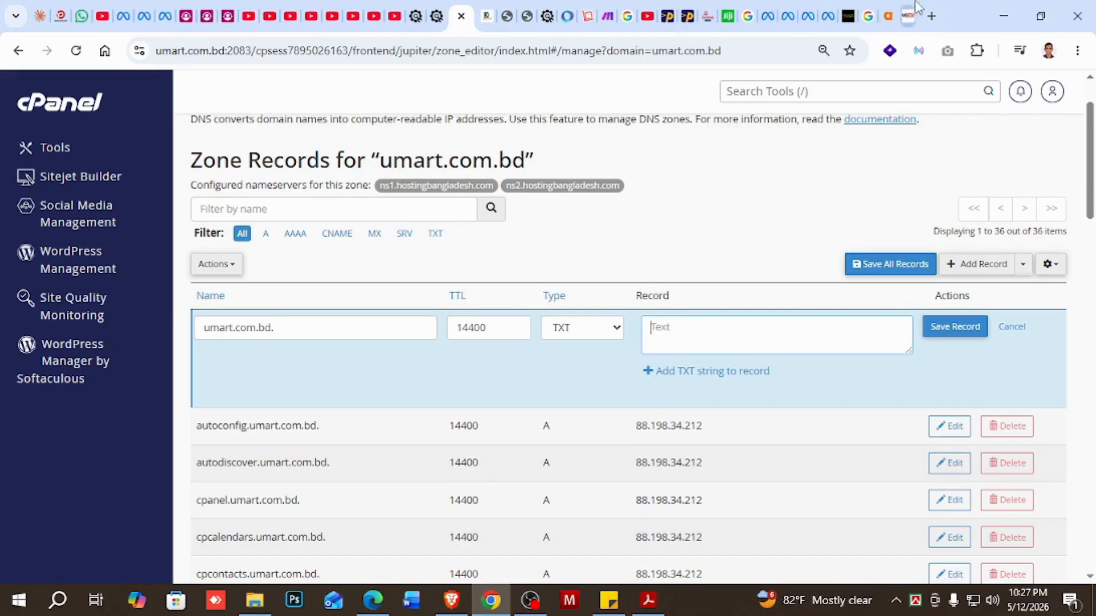
pyautogui.click(828, 16)
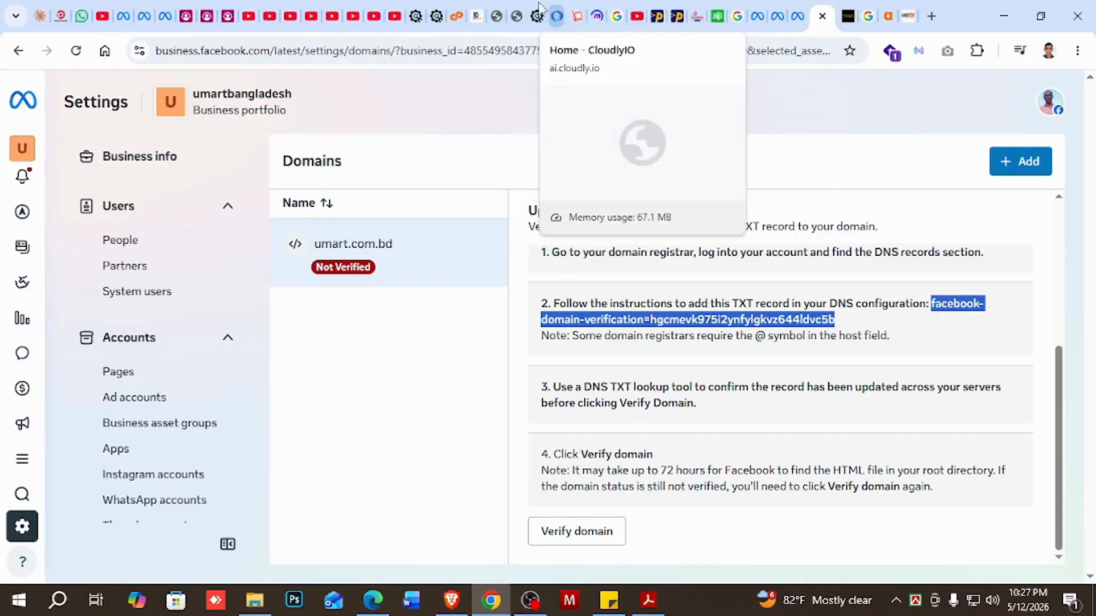
pyautogui.click(460, 16)
pyautogui.write('facebook-domain-verification=hgcmevk975i2ynfylgkvz644ldvc5b')
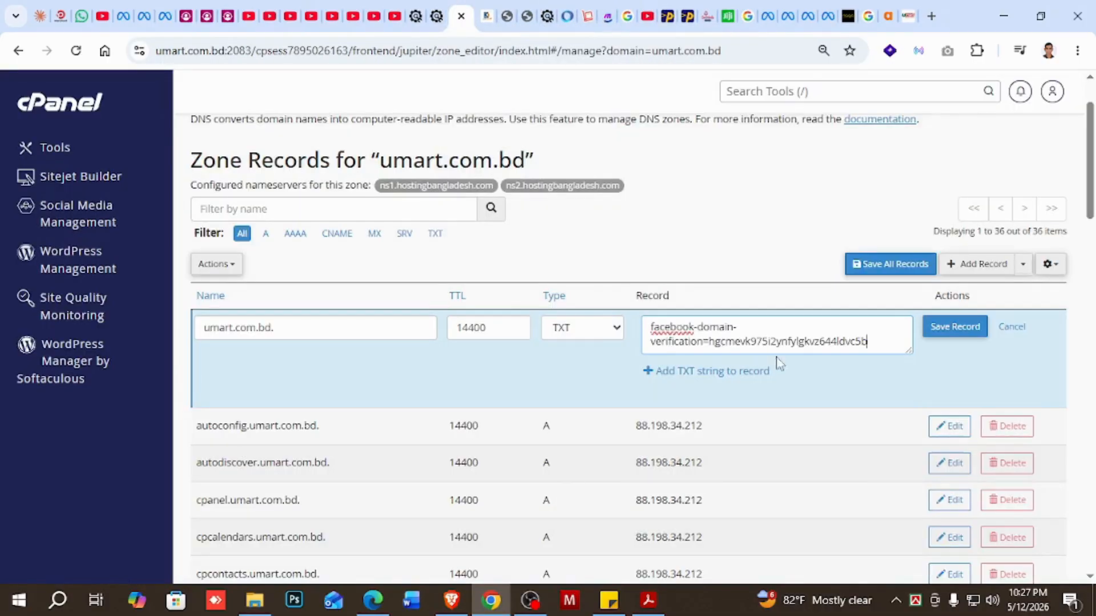
pyautogui.click(943, 329)
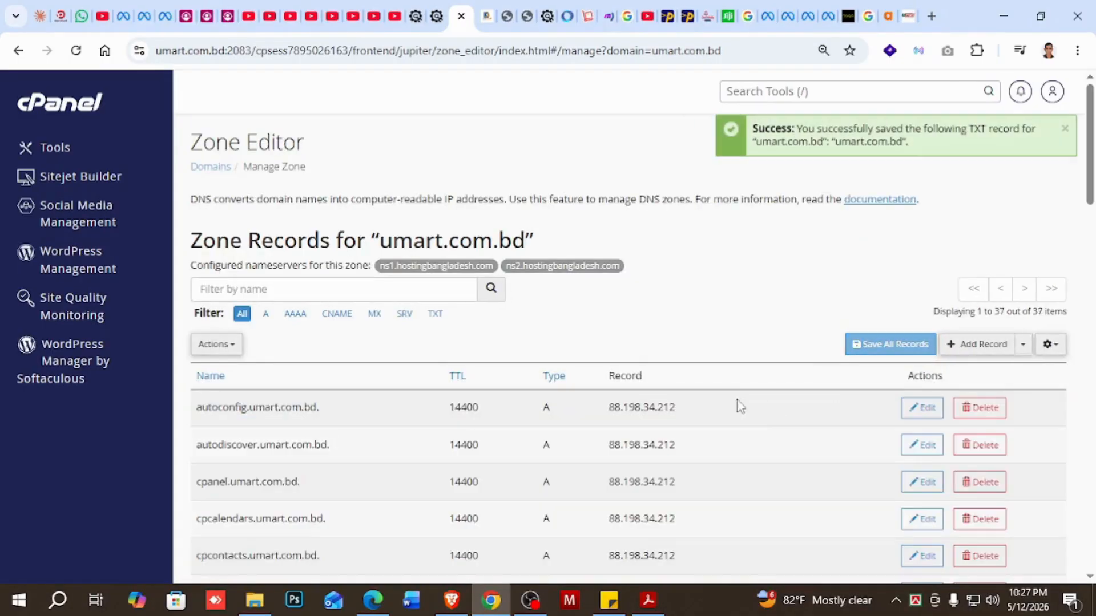
# Check the new umart.com.bd TXT record at the end of the zone list and return to the Meta domain settings
pyautogui.scroll(-15, 748, 374)
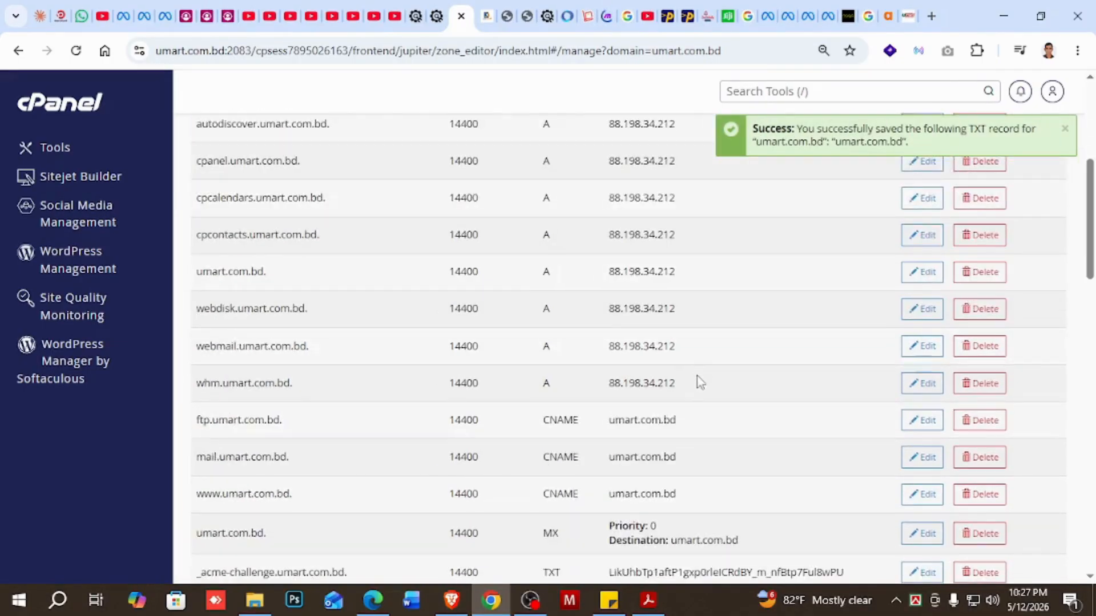
pyautogui.scroll(-10, 697, 406)
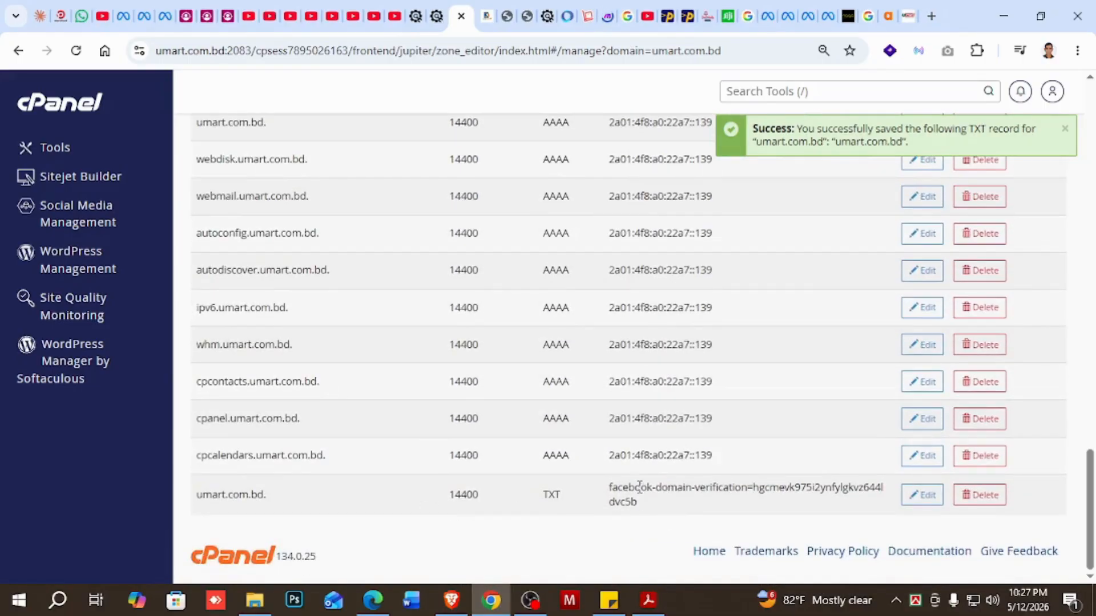
pyautogui.click(808, 16)
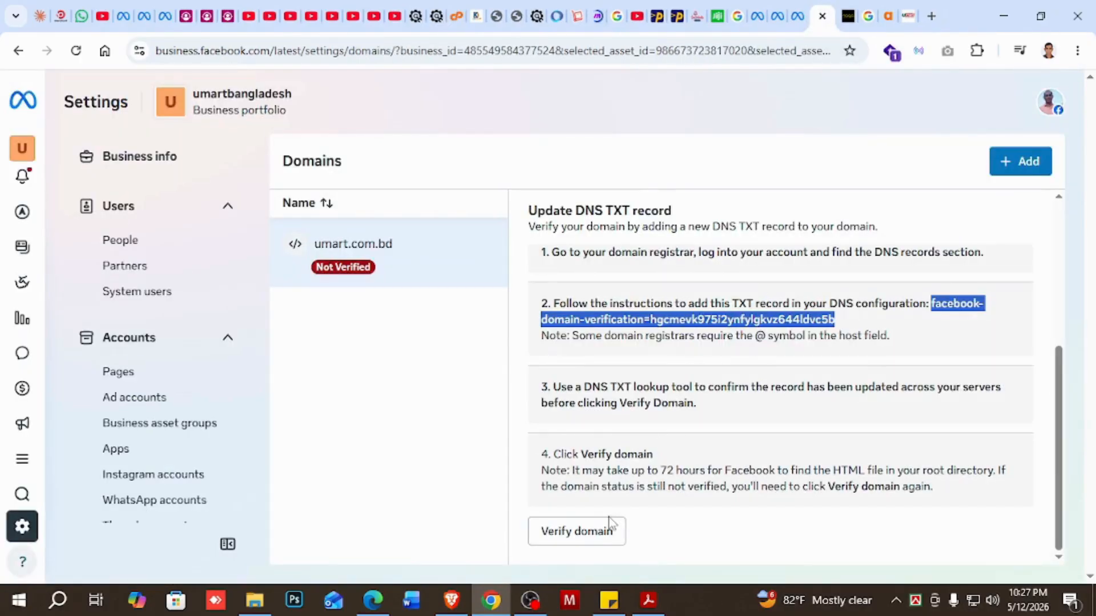
# Verify the umart.com.bd domain using the DNS TXT record method and reload the domain settings to check its status
pyautogui.click(596, 530)
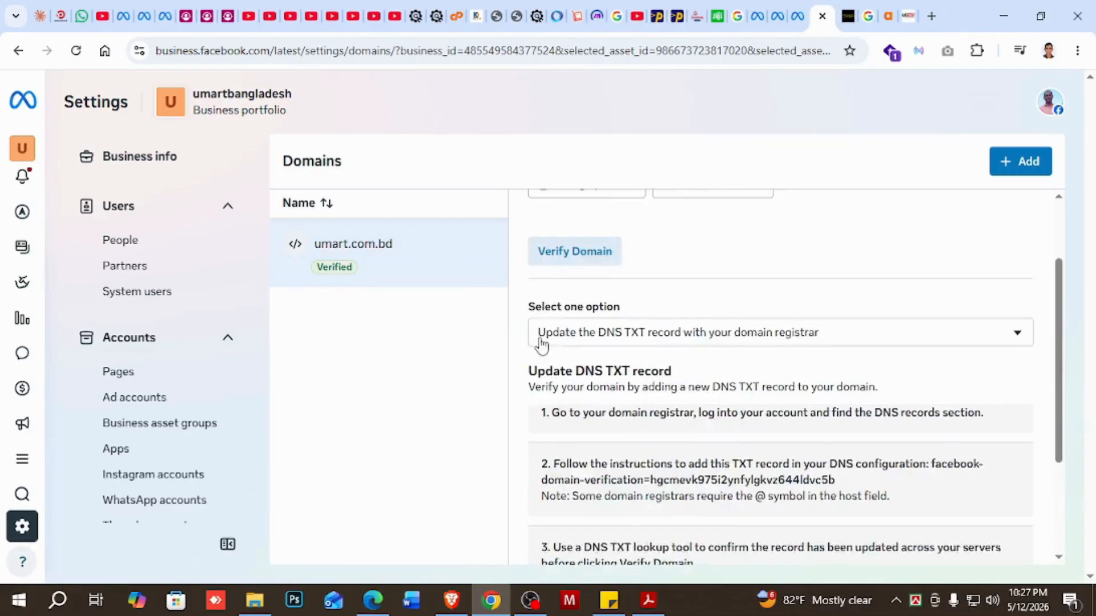
pyautogui.click(76, 51)
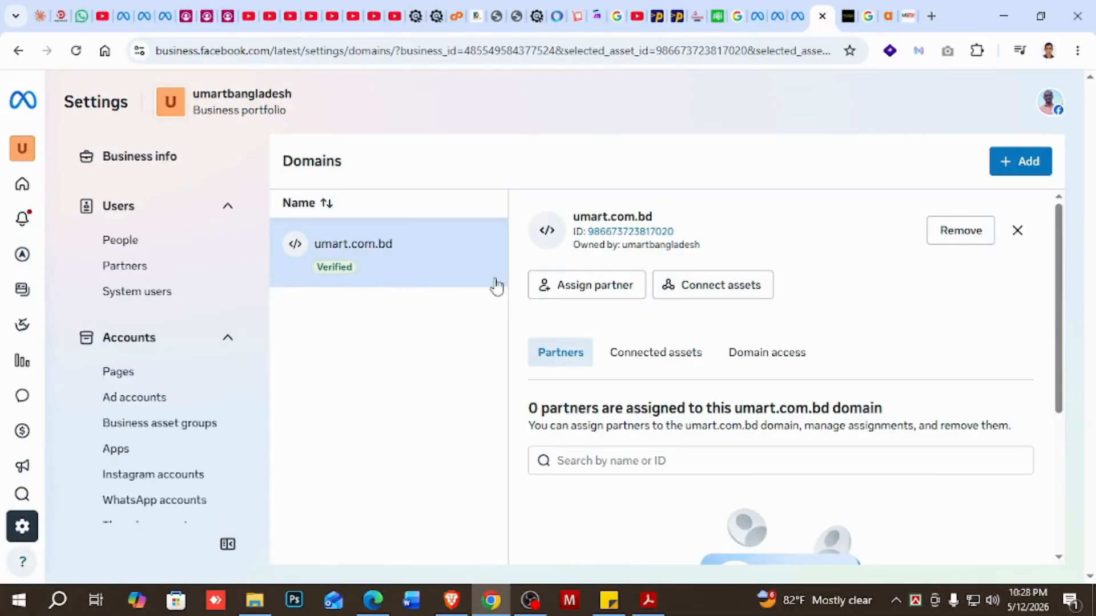
pyautogui.scroll(-3, 708, 394)
pyautogui.scroll(2, 704, 396)
pyautogui.scroll(2, 601, 388)
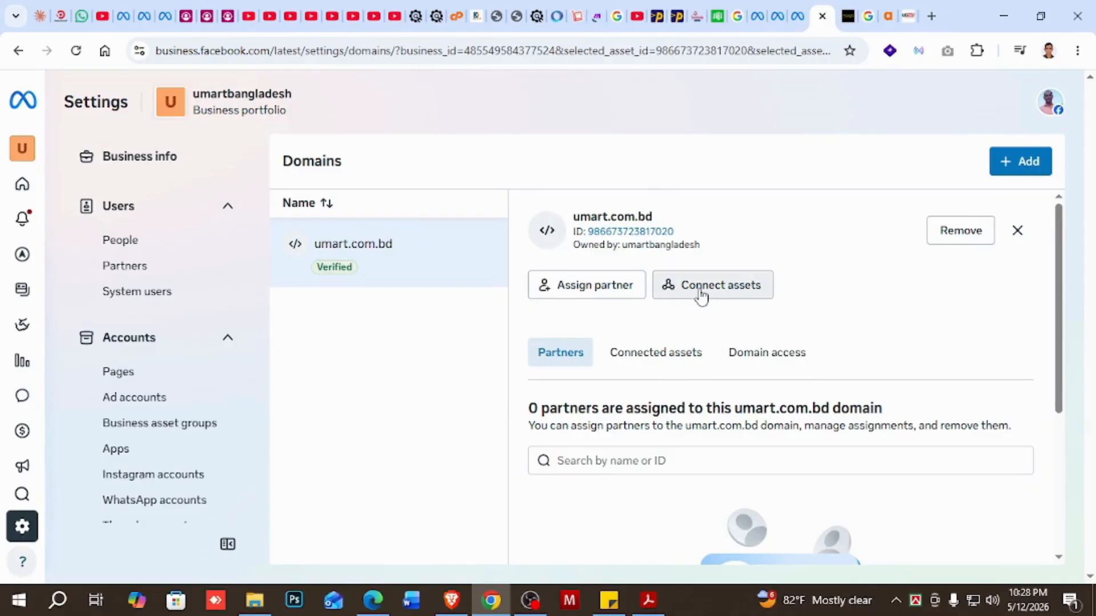
# Review the partner assignments of the umart.com.bd domain and read its domain access information on ad link editing
pyautogui.scroll(-4, 753, 378)
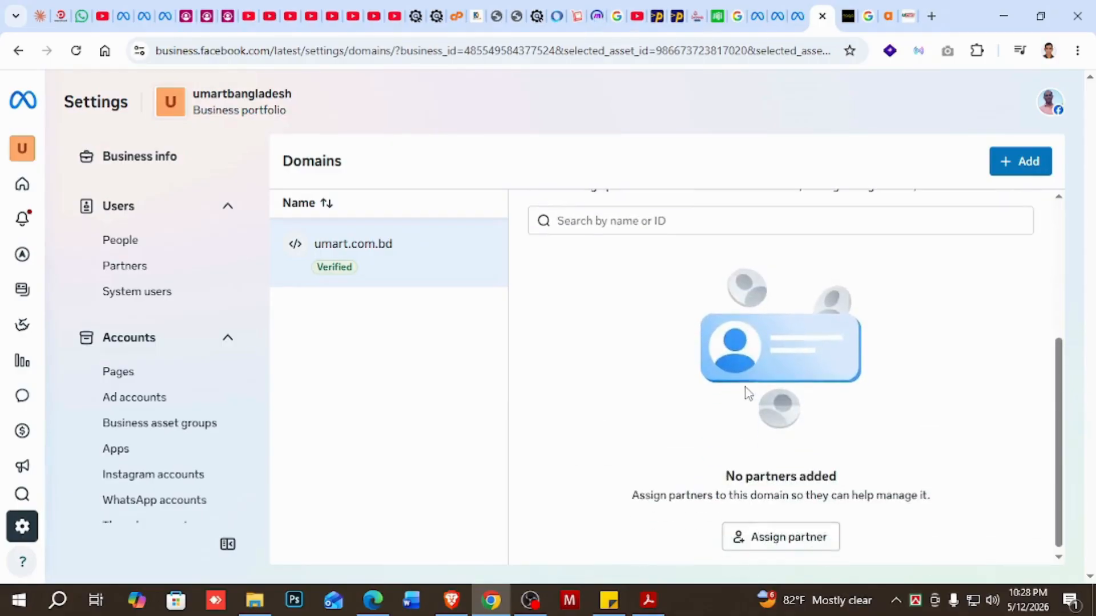
pyautogui.scroll(4, 760, 385)
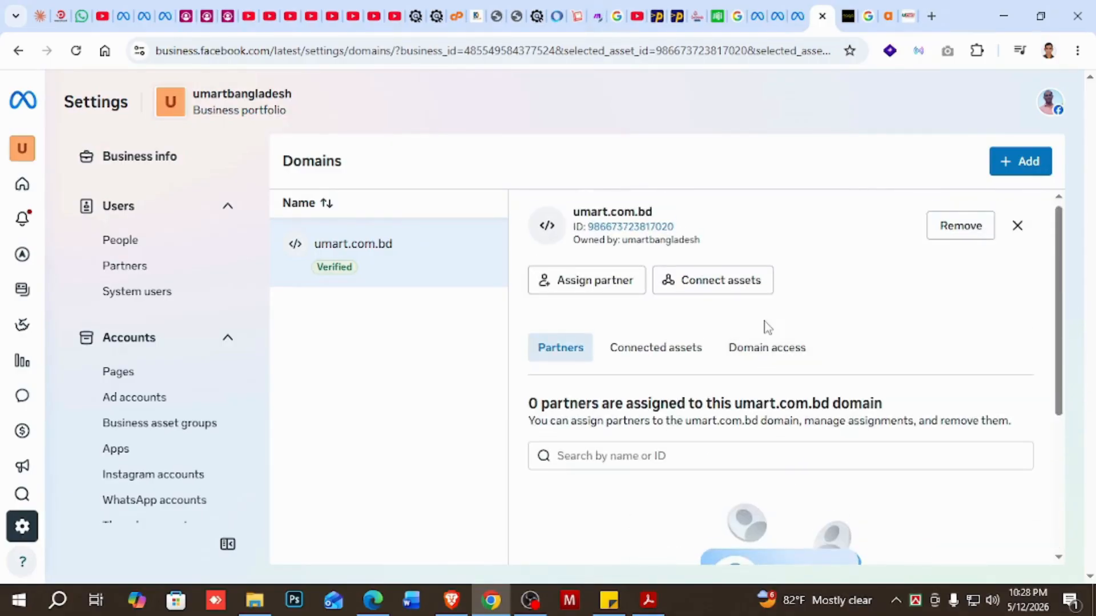
pyautogui.click(755, 365)
pyautogui.scroll(-3, 756, 383)
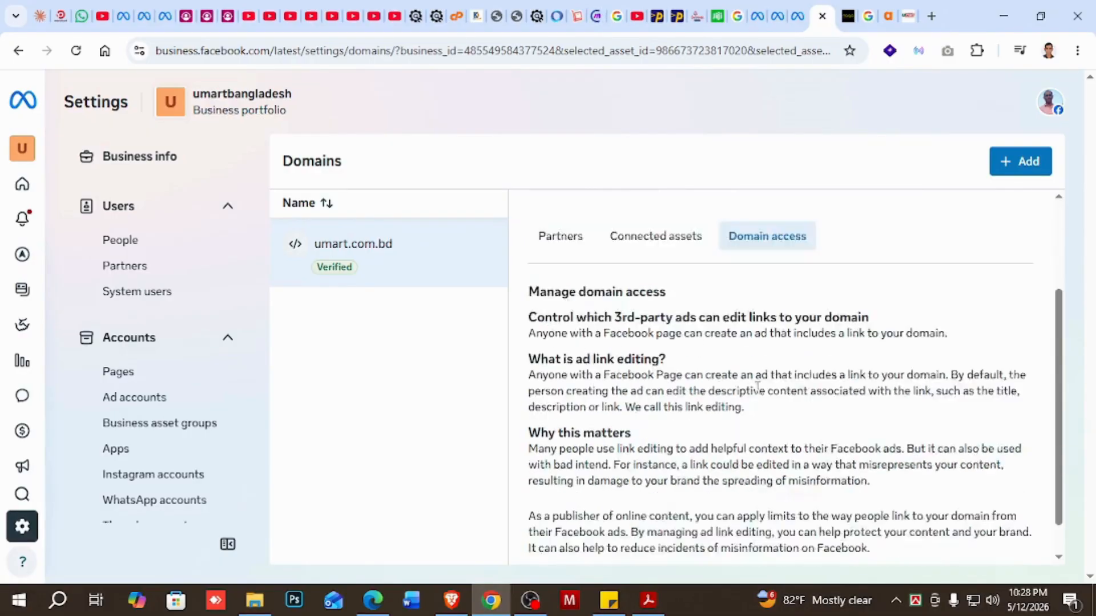
pyautogui.scroll(3, 756, 391)
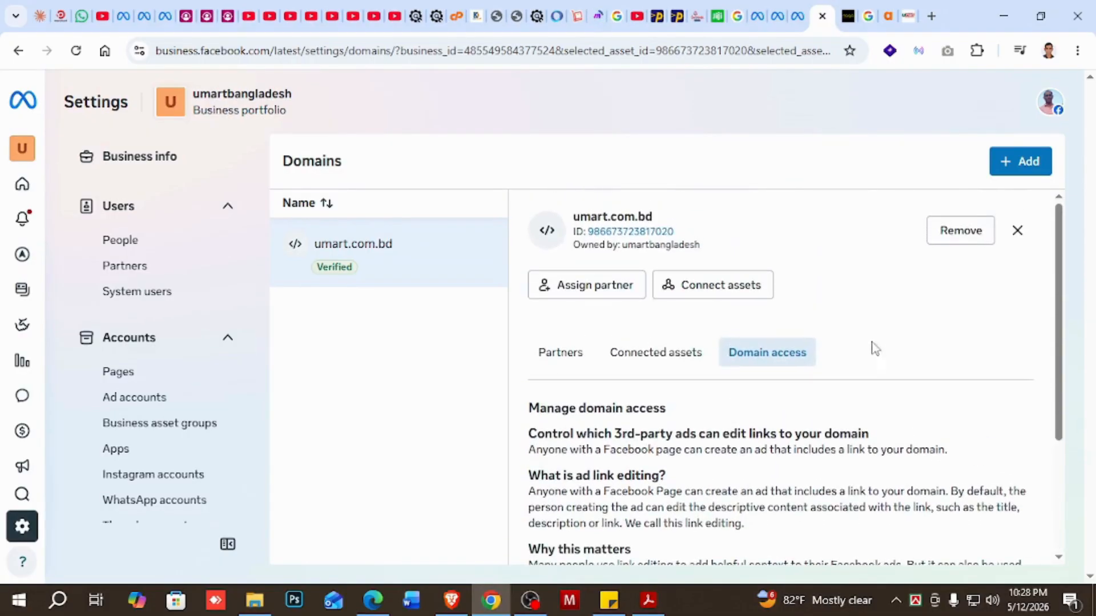